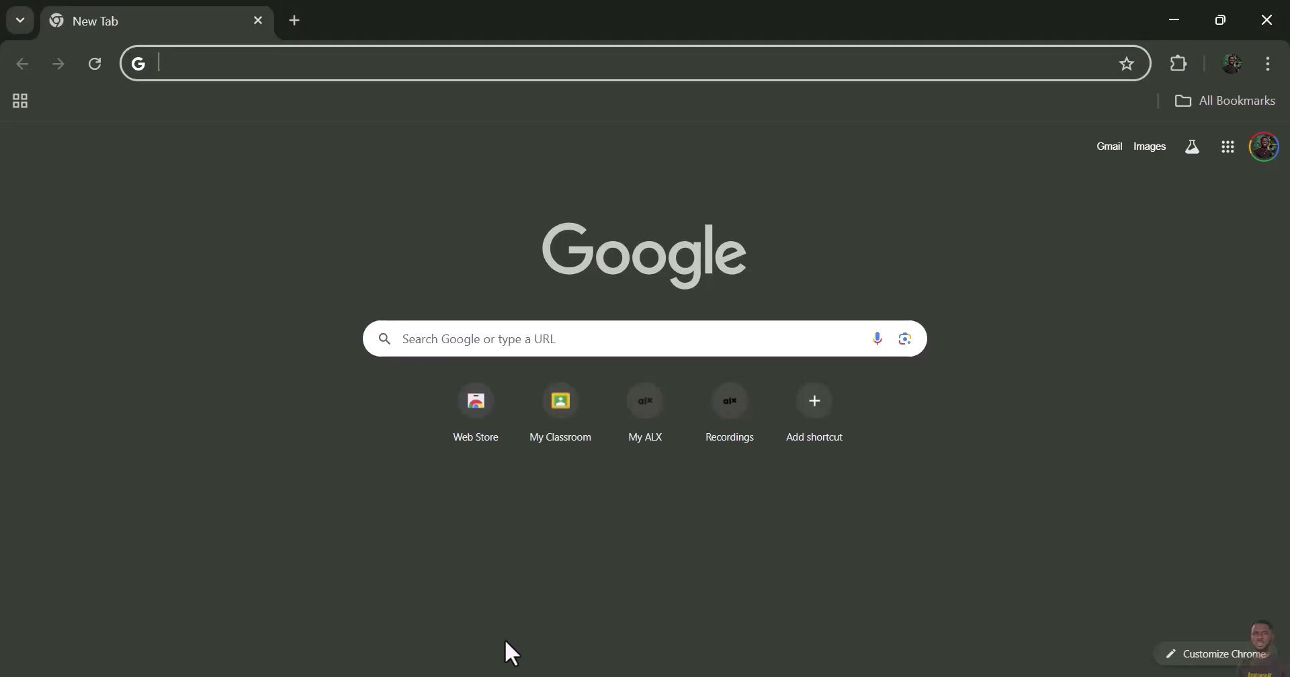
- Search Google for 'dynamics 365' and open Microsoft's Dynamics 365 page from the results
click(312, 55)
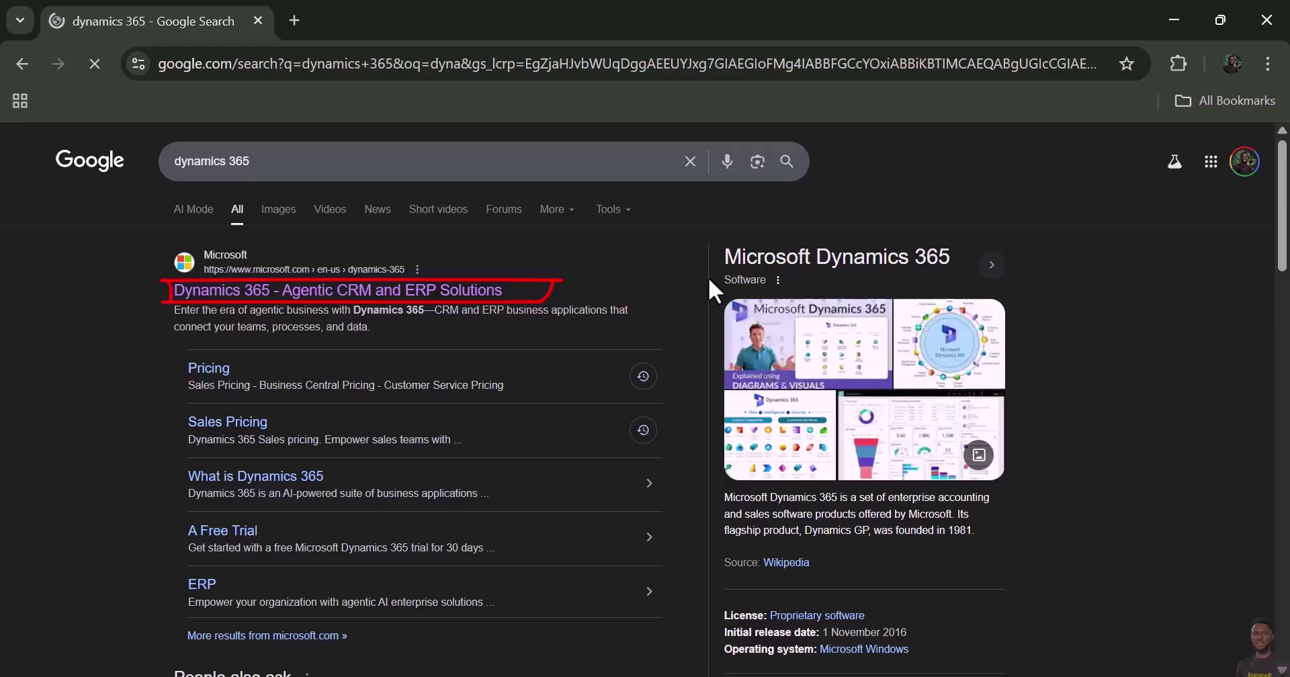
click(470, 292)
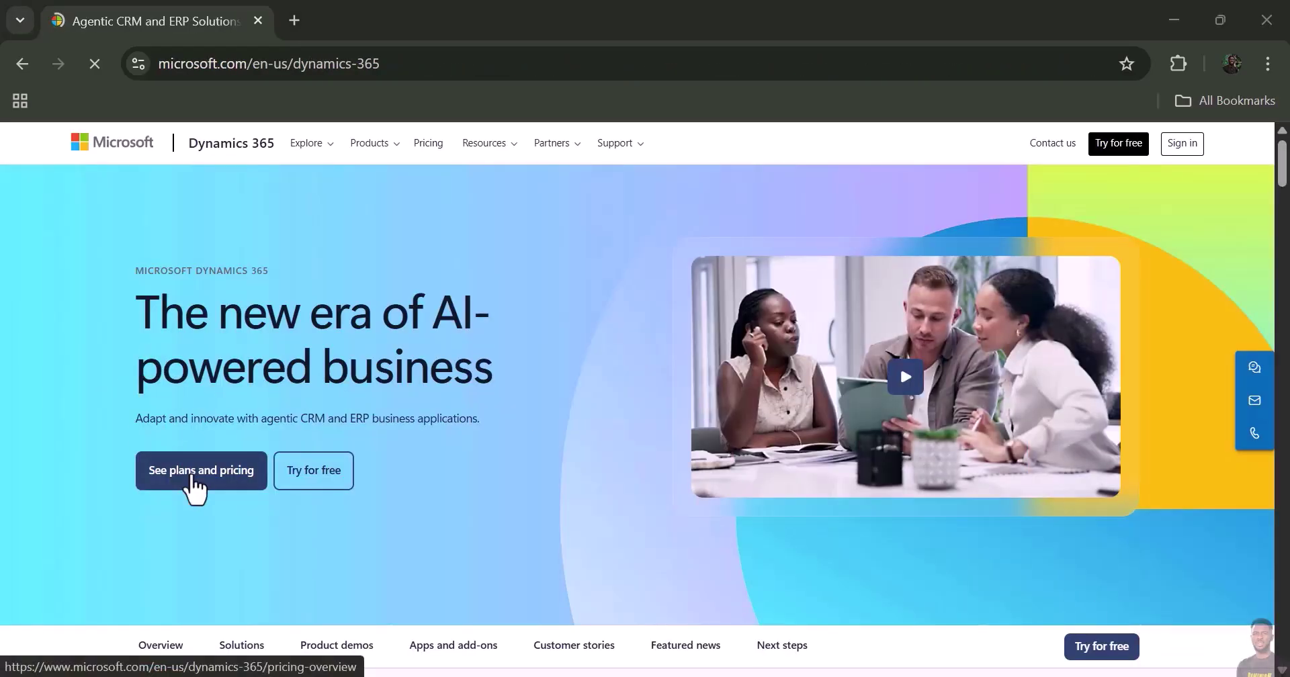
- Show the Dynamics 365 Sales pricing: free trial, Professional $65.00 and Enterprise $105.00 per user/month
click(193, 472)
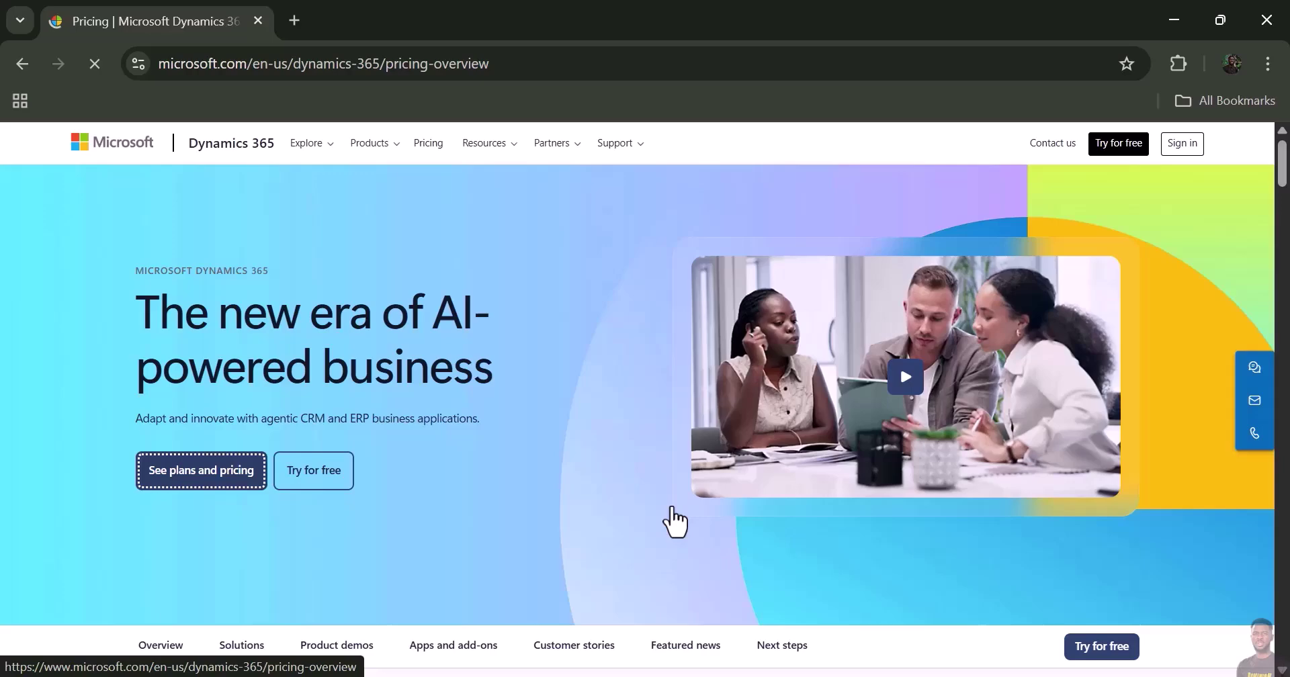
scroll(322, 403, down, 8)
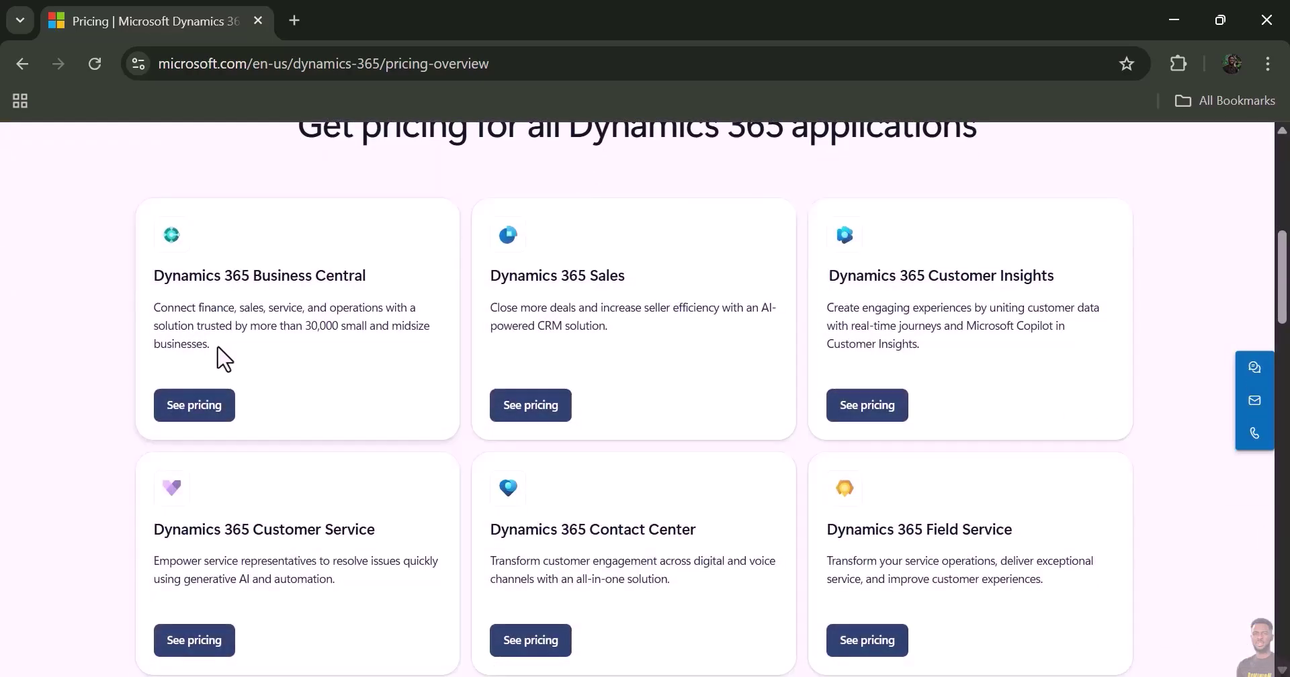
click(524, 410)
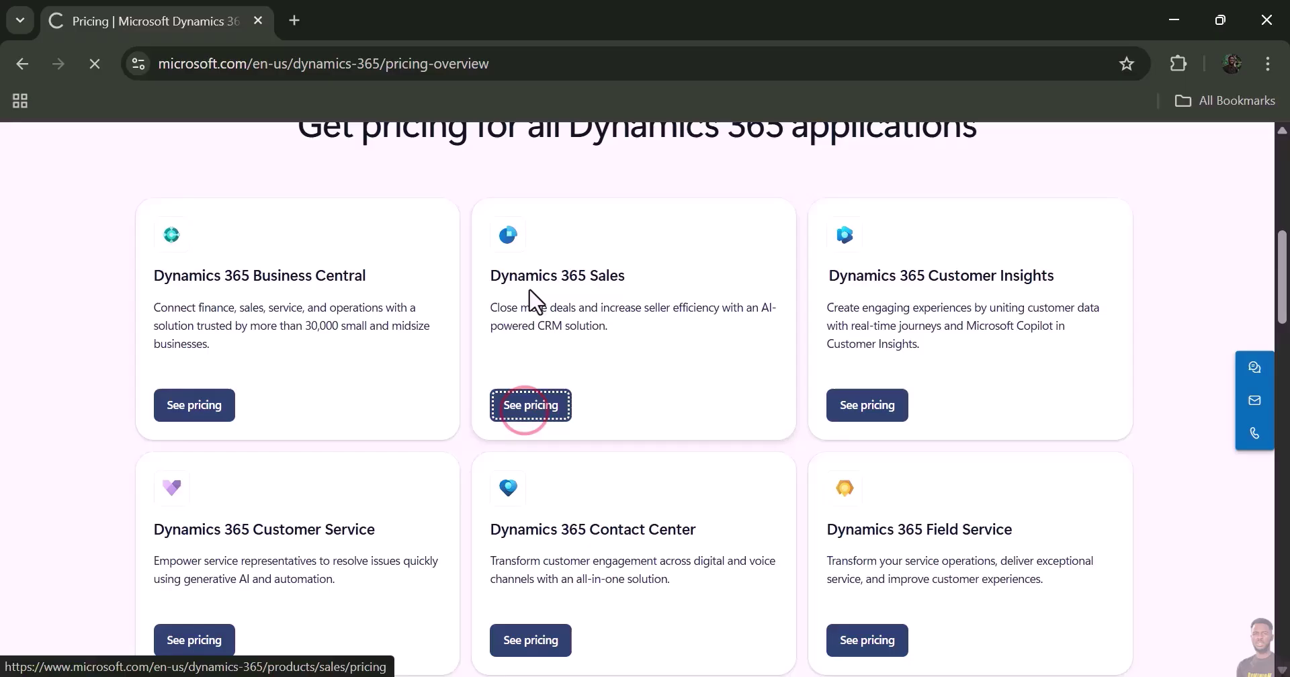
scroll(213, 398, down, 3)
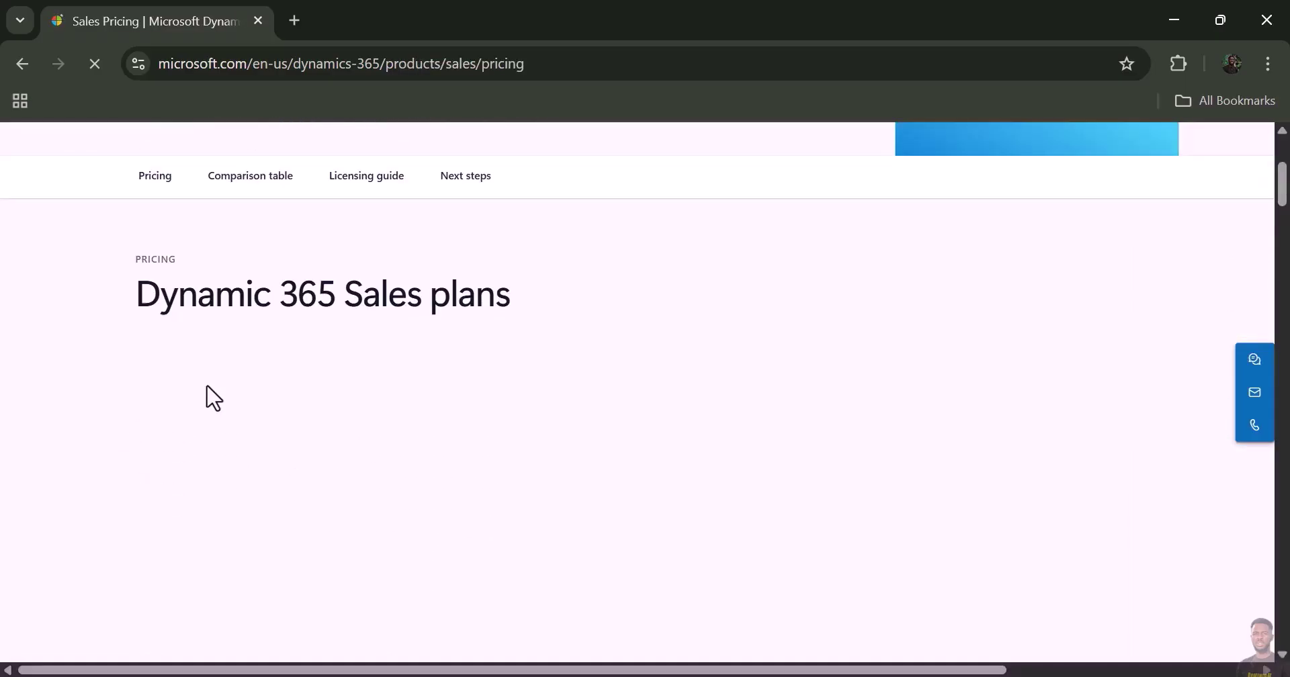
scroll(311, 343, up, 2)
scroll(578, 380, down, 8)
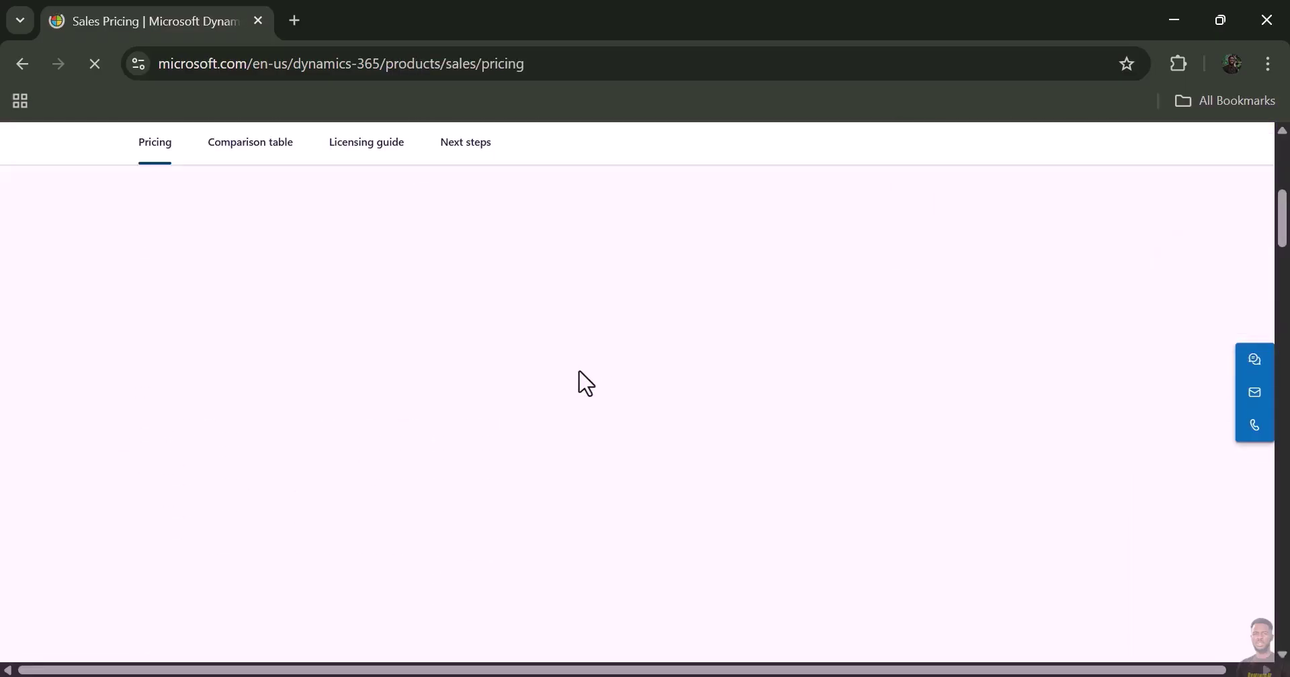
scroll(604, 368, up, 4)
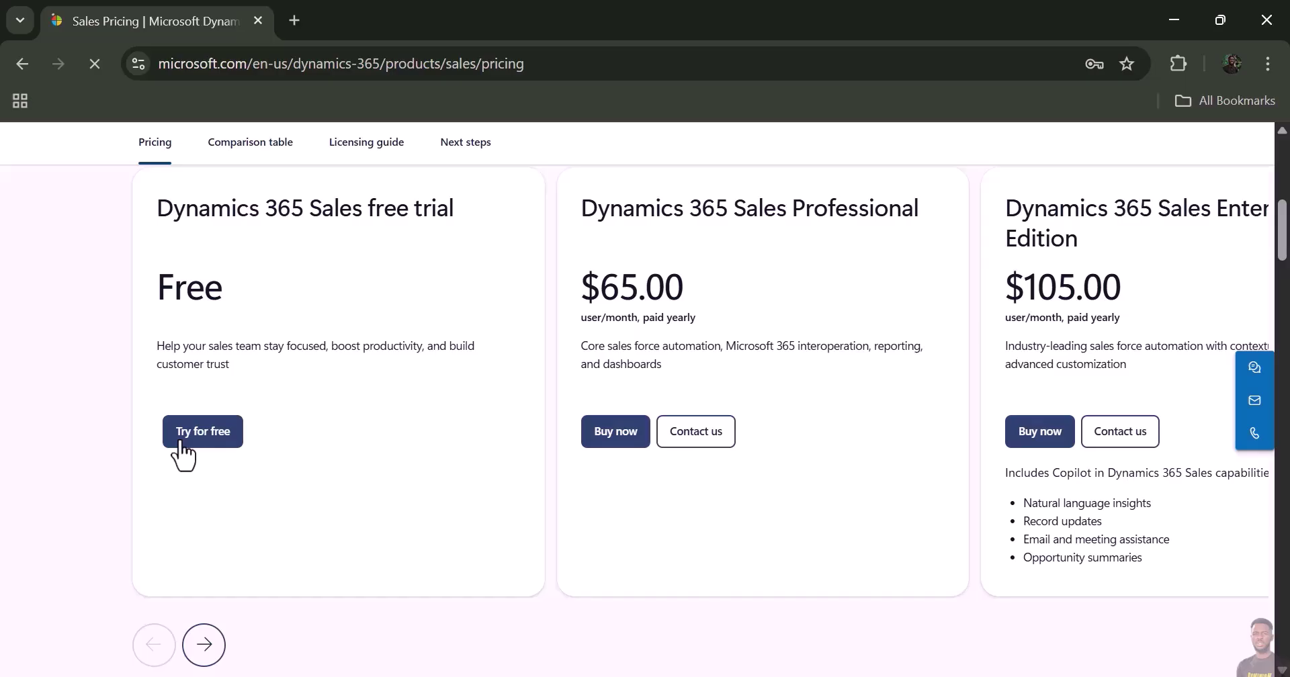
- Start the Dynamics 365 Sales free trial with a Gmail address, accepting the trial terms
click(193, 437)
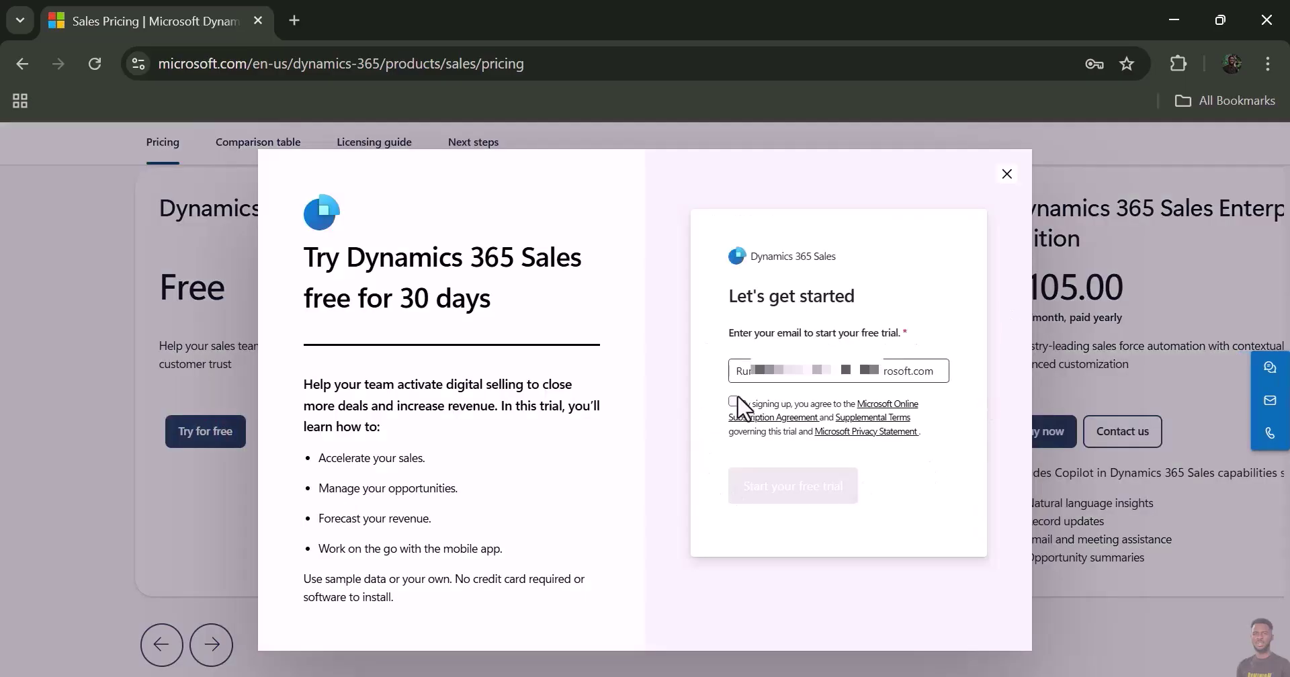
click(752, 370)
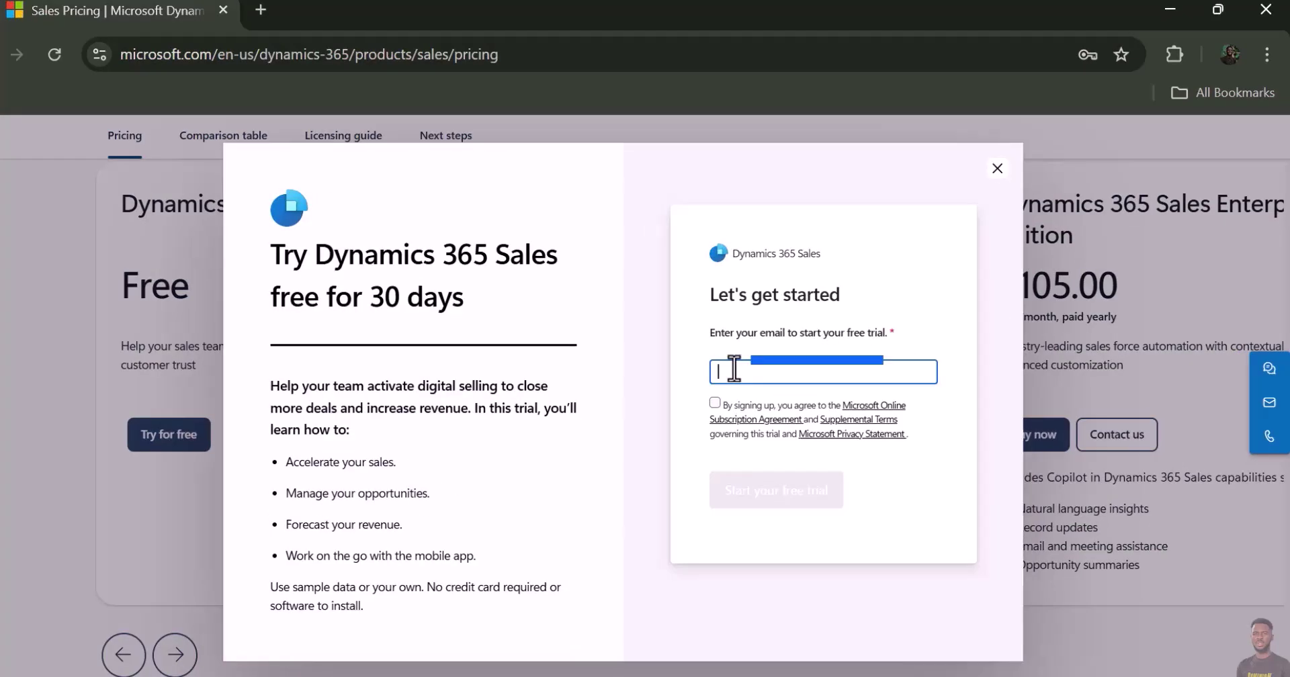
key(ctrl+a)
key(BackSpace)
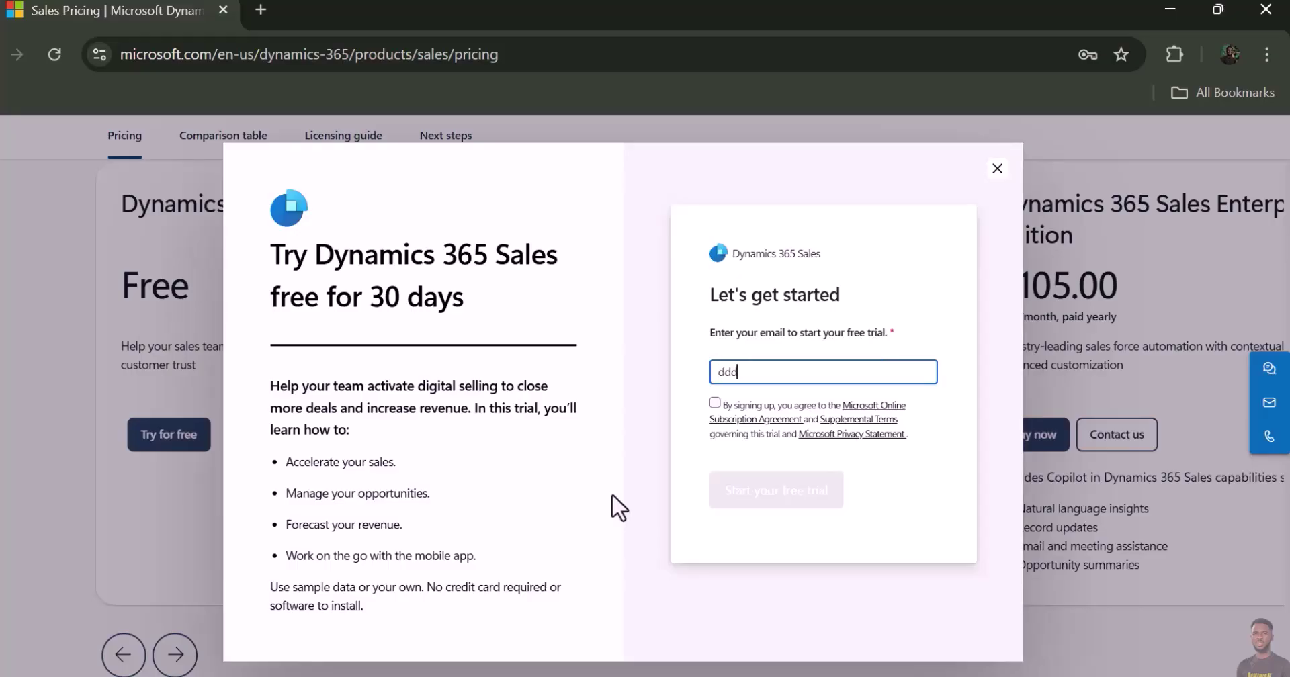
click(715, 403)
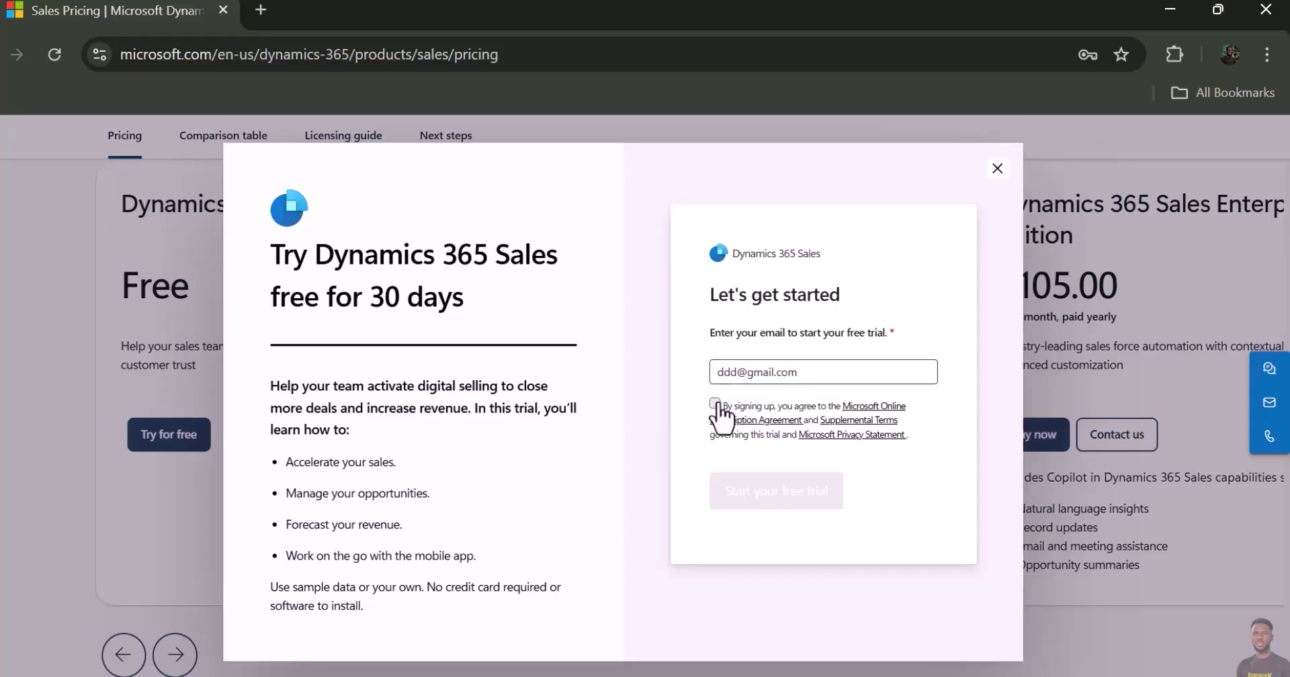
click(752, 497)
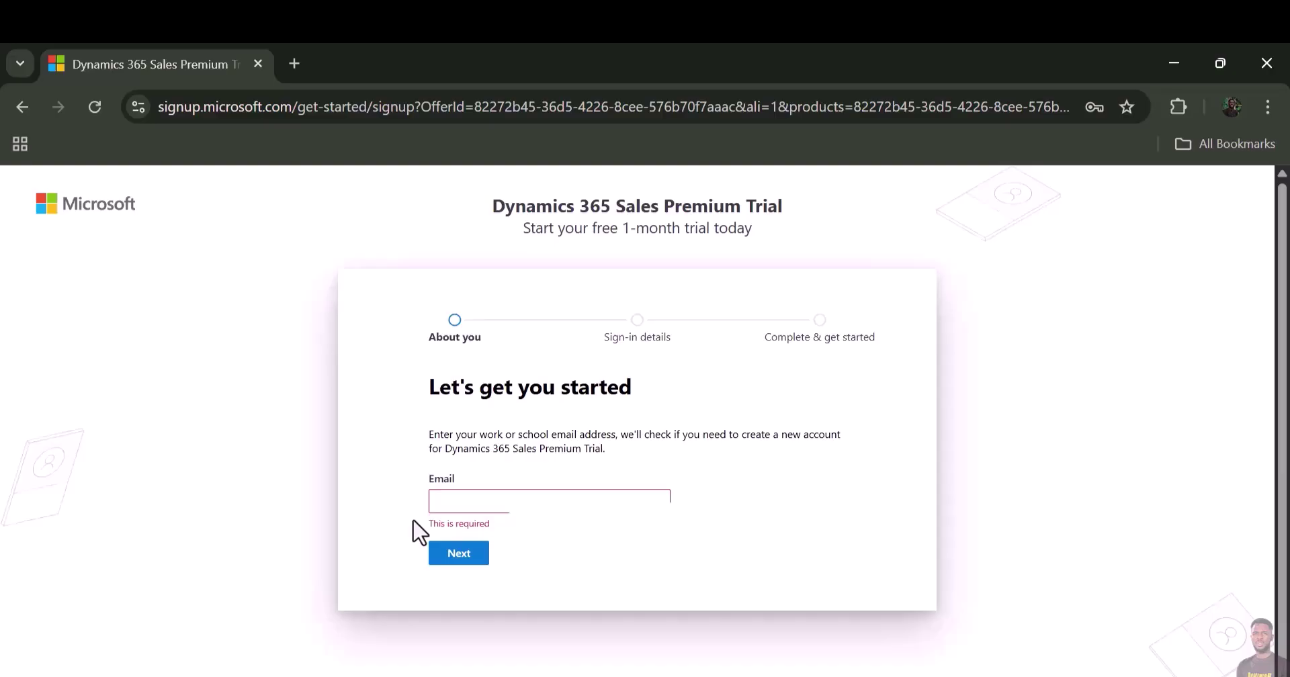
- Enter an email address on the sign-up page and submit it to check for an account
click(452, 503)
text(dfghf2mgai)
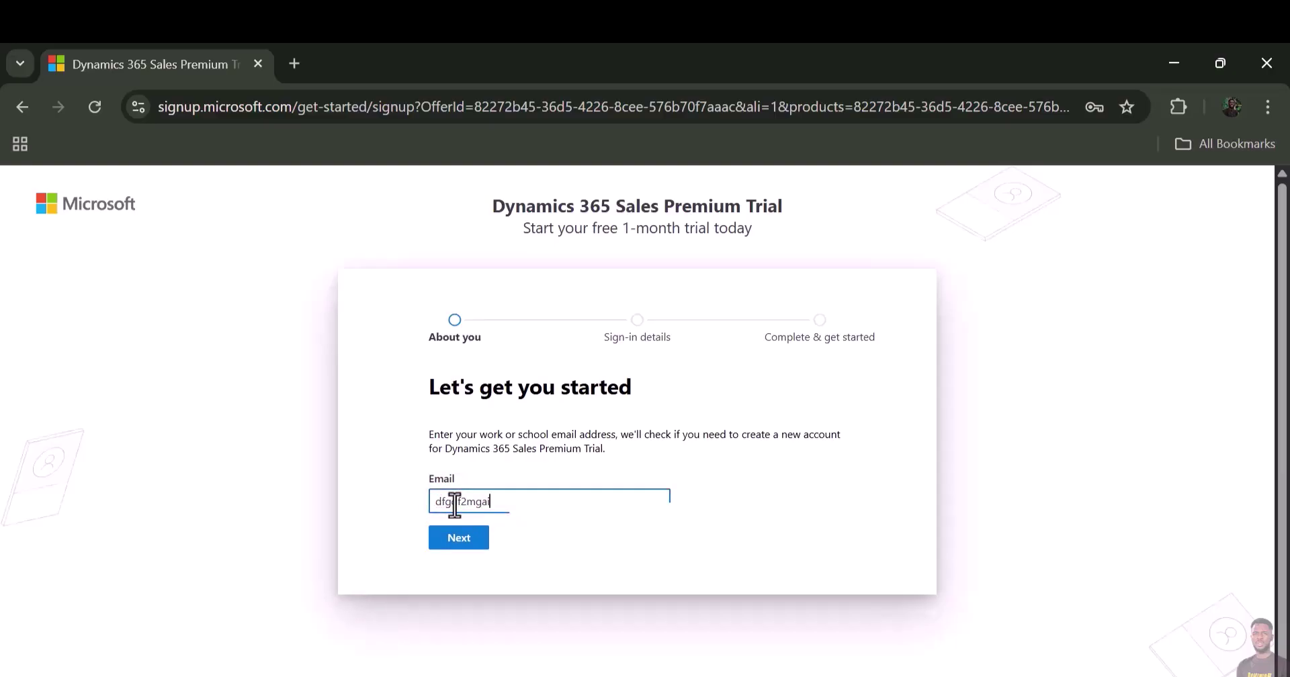
key(BackSpace)
key(BackSpace)
key(BackSpace)
click(447, 541)
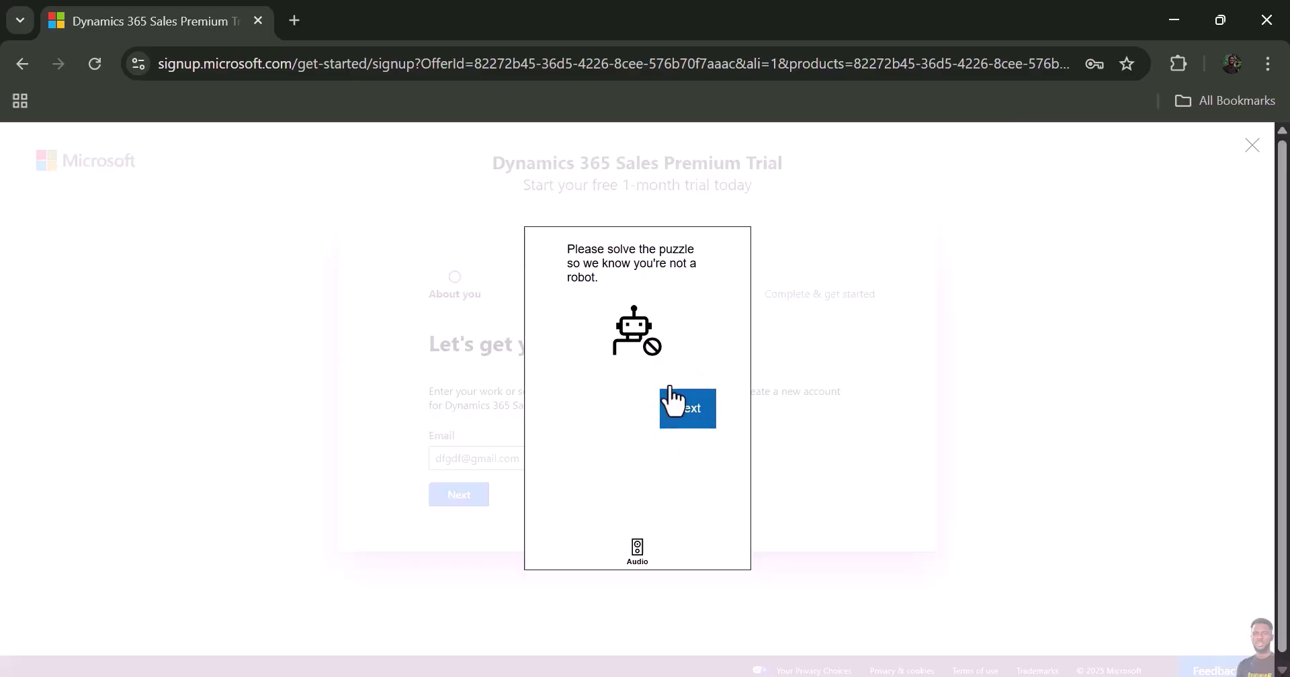
- Solve the rotate-the-elephant robot-check puzzle and submit the answer
click(684, 411)
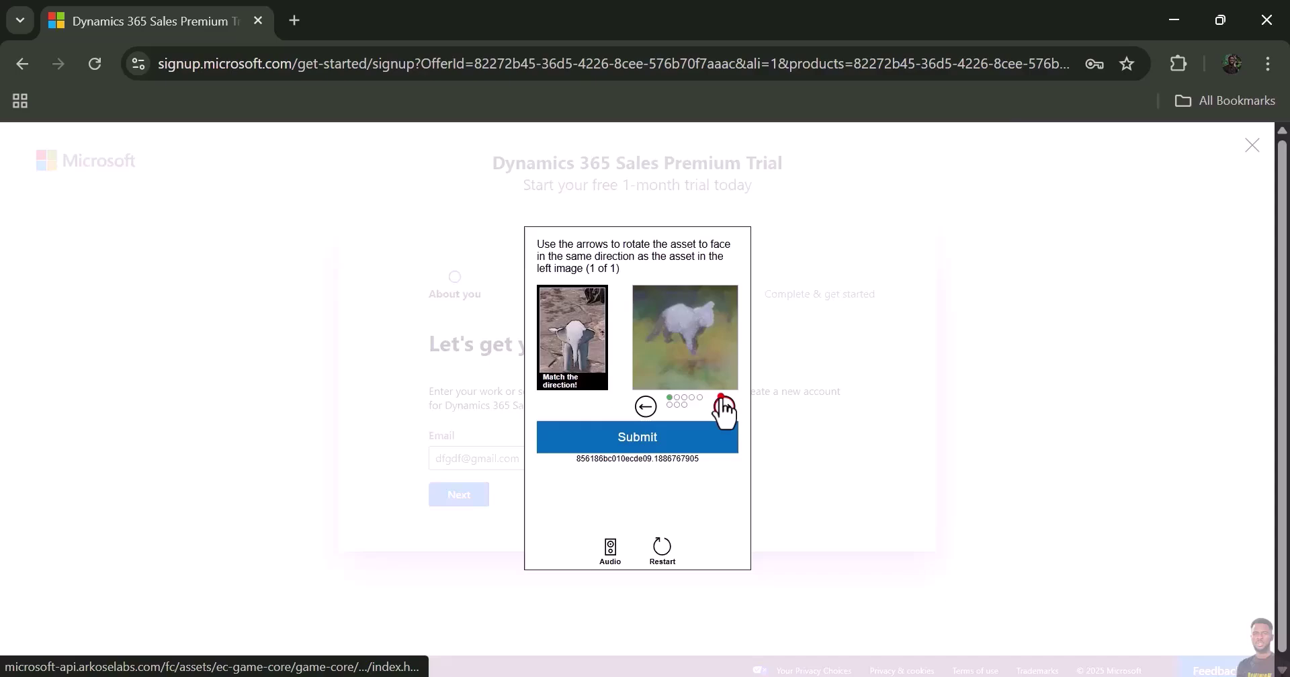
click(724, 405)
click(724, 406)
click(724, 406)
click(724, 406)
click(724, 406)
click(723, 406)
click(723, 406)
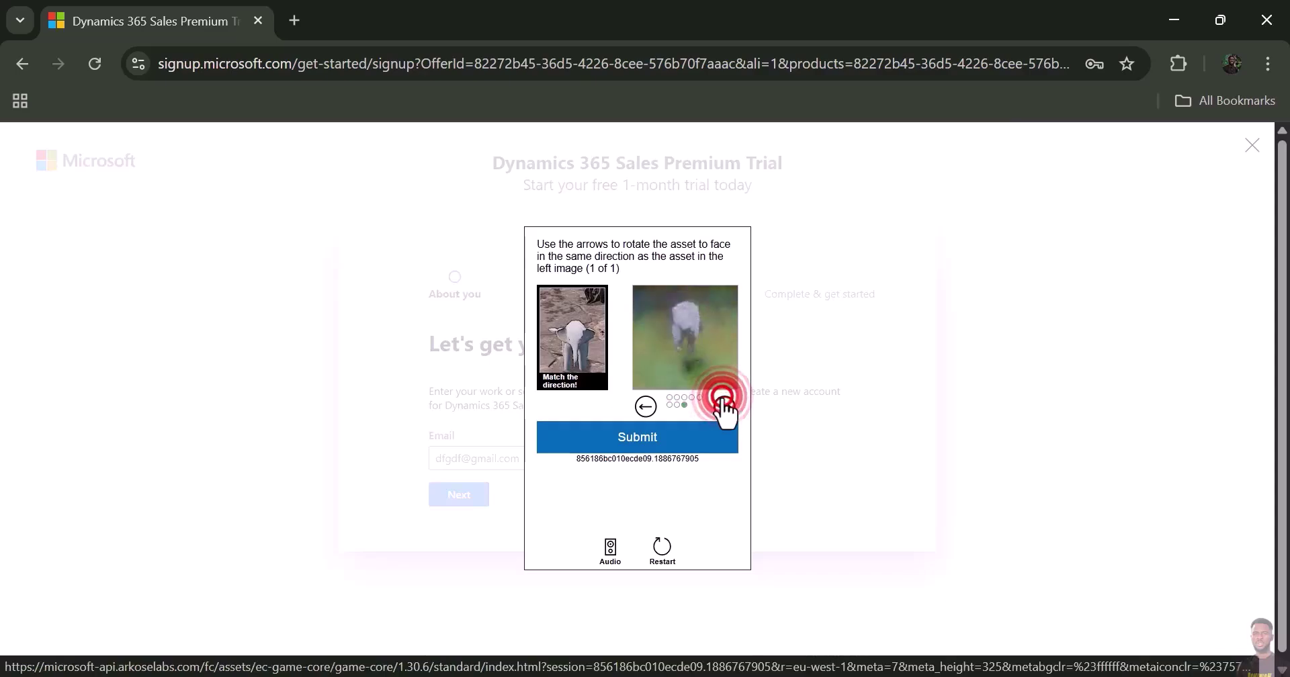
click(687, 443)
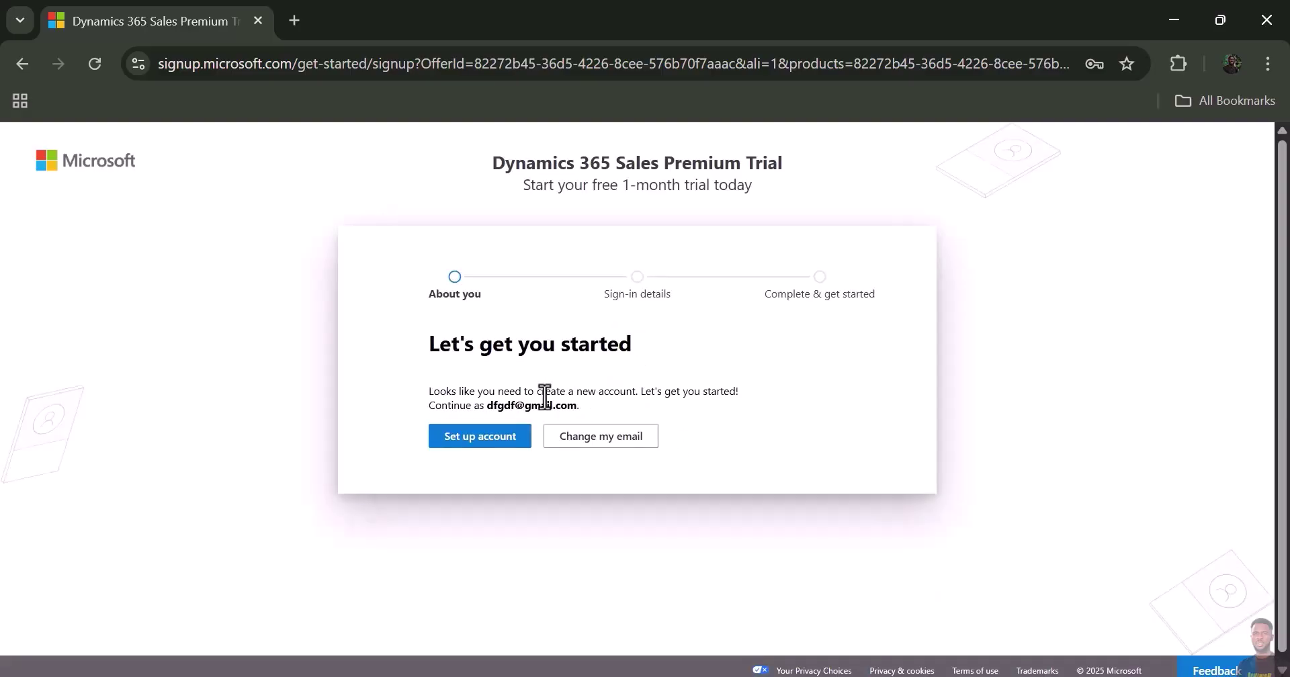
- Create a new account with placeholder phone and company name, company size 1 person, no website
click(470, 441)
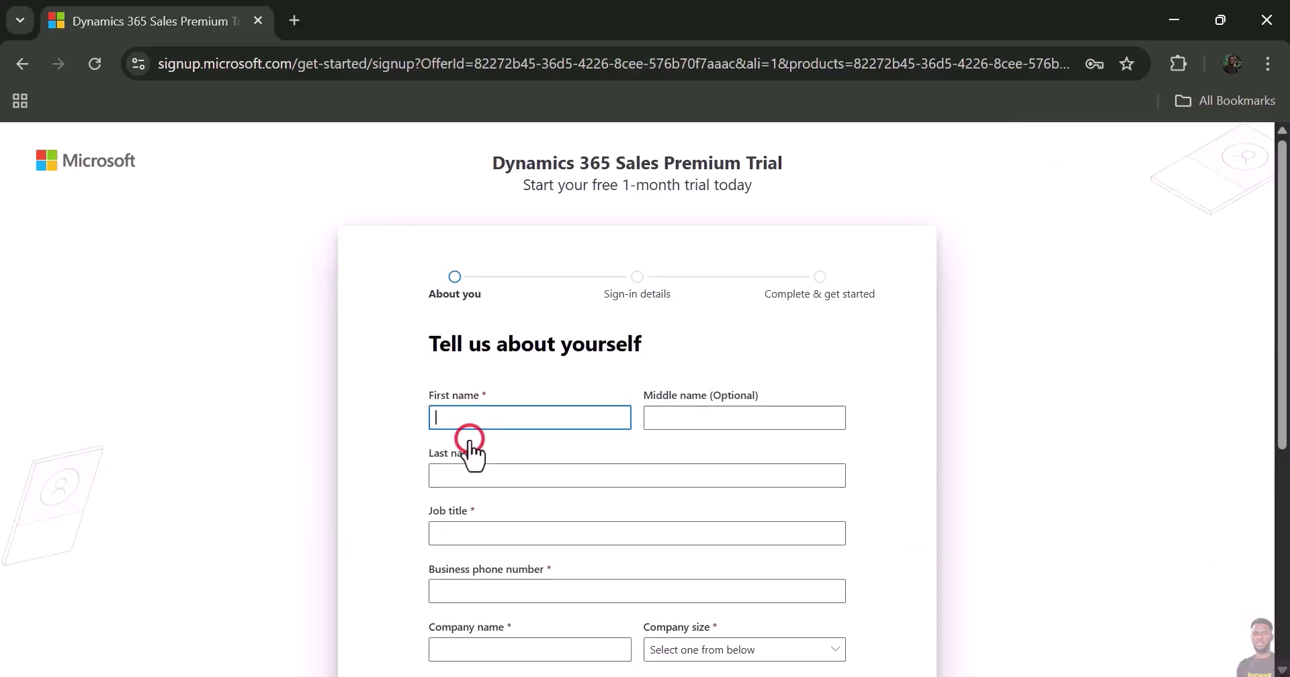
scroll(375, 418, down, 4)
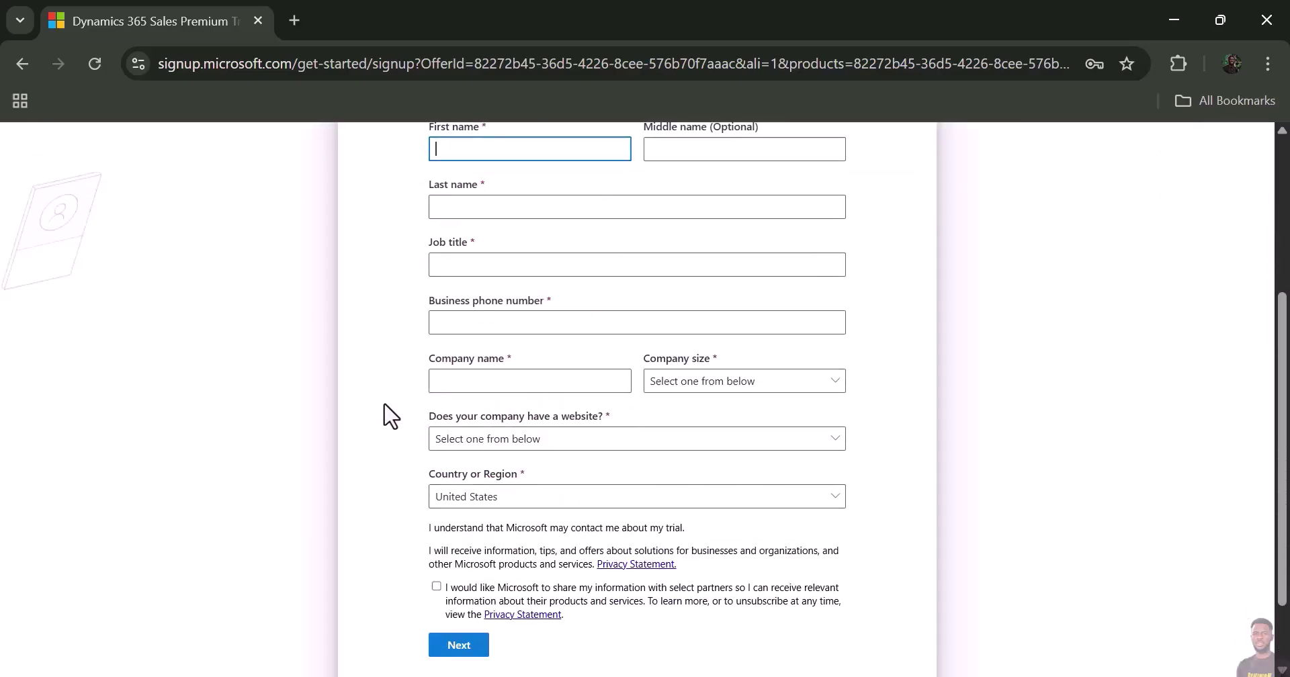
scroll(386, 413, up, 2)
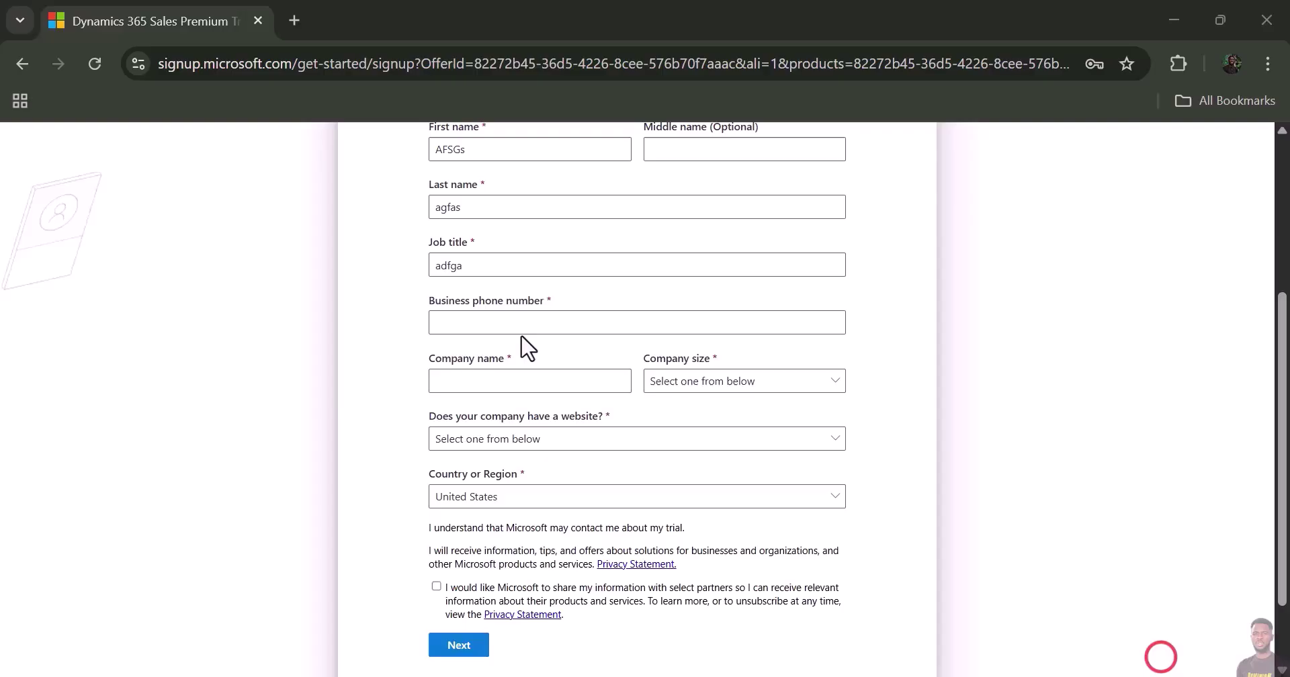
click(475, 326)
text(afssfas)
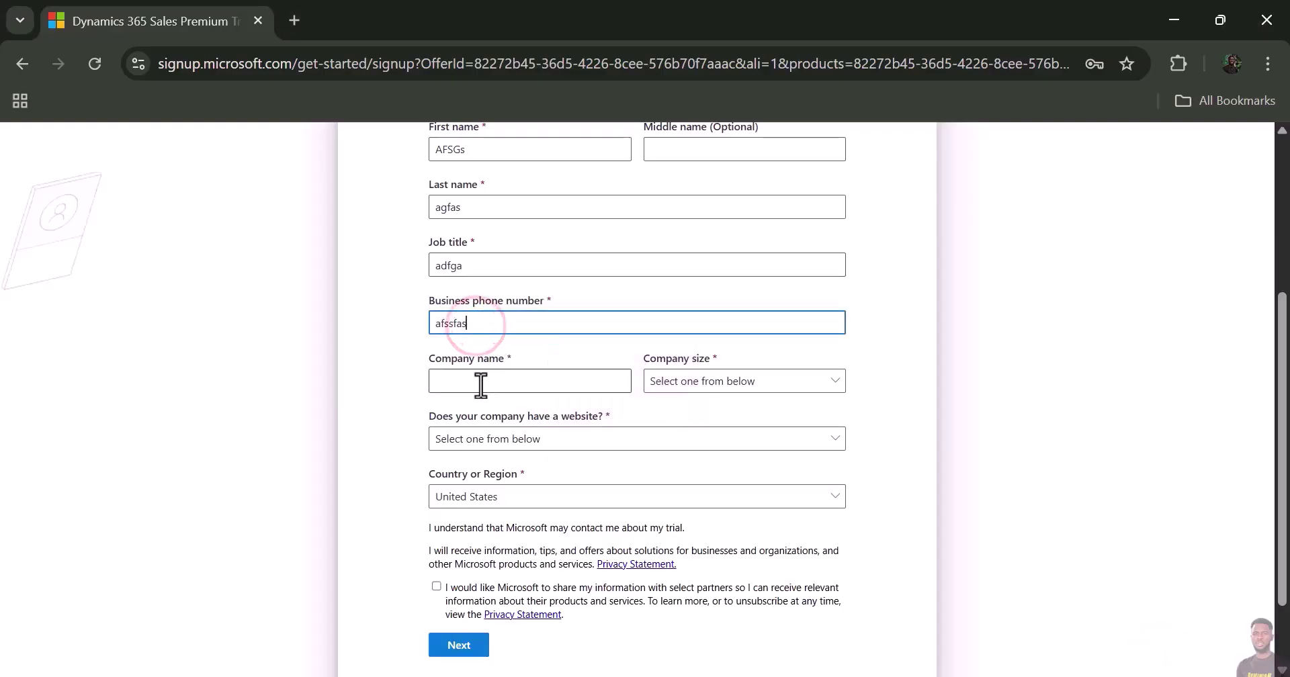
click(479, 381)
text(asfgasf)
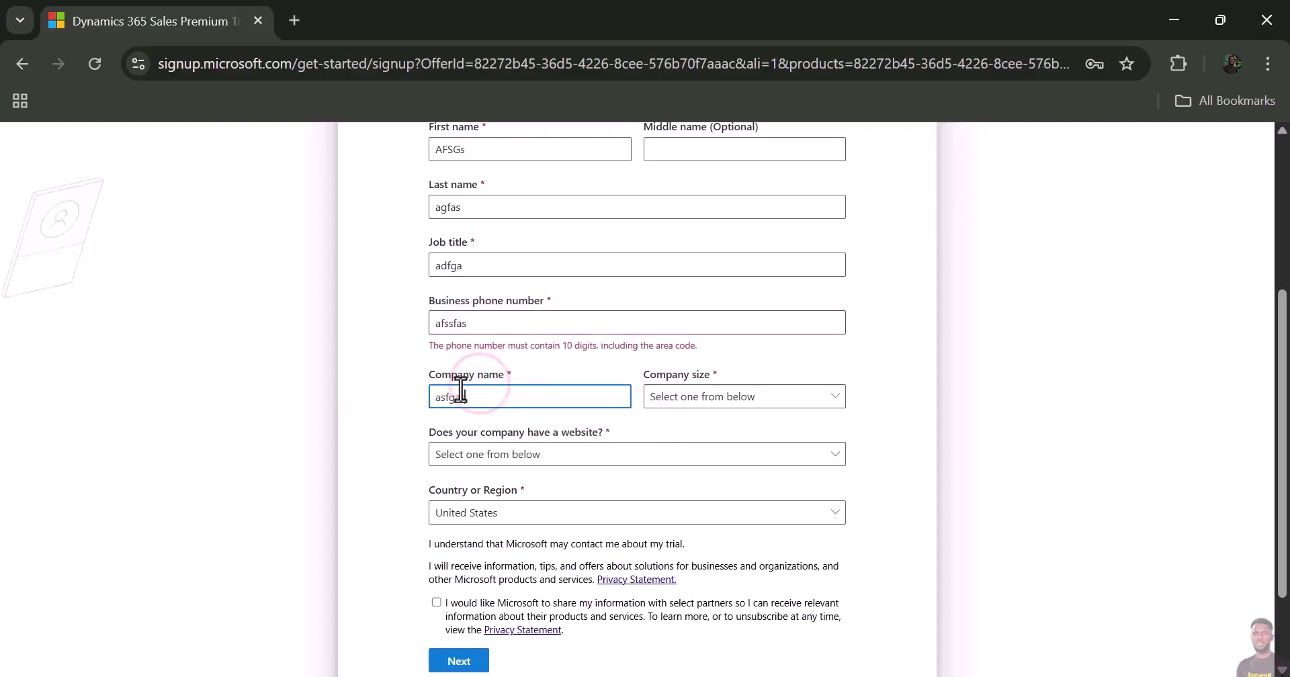
click(734, 398)
click(679, 450)
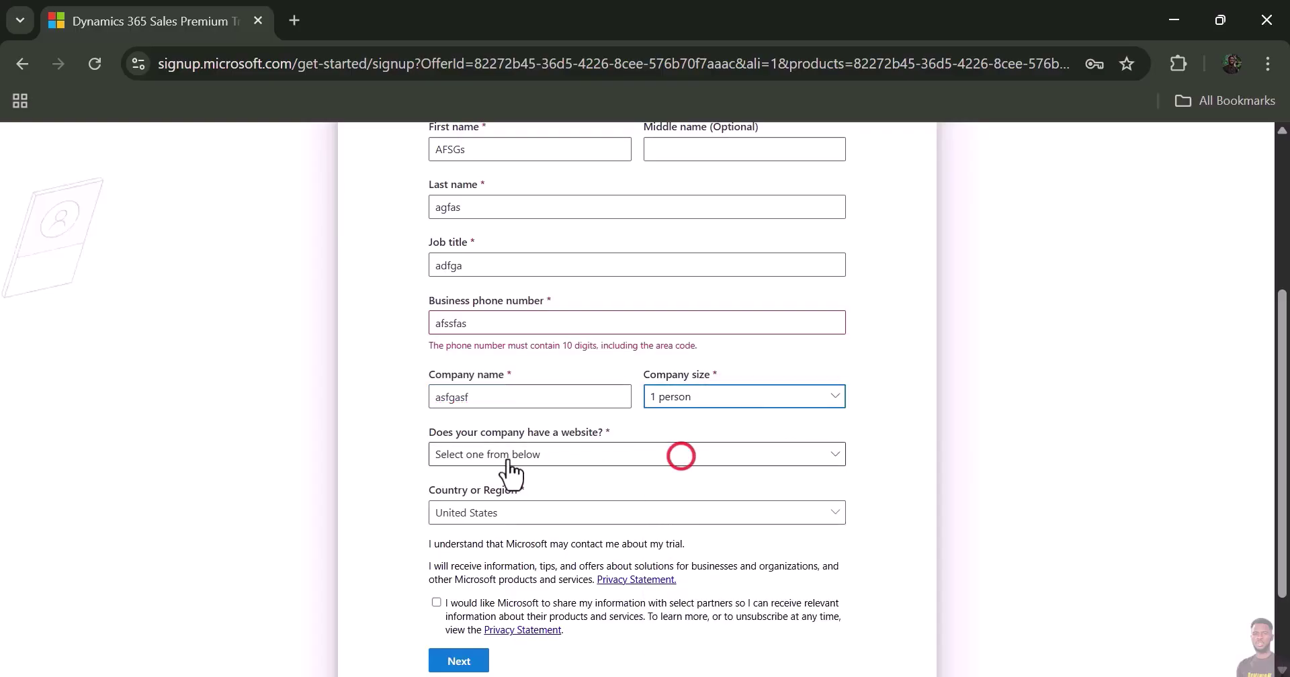
click(489, 457)
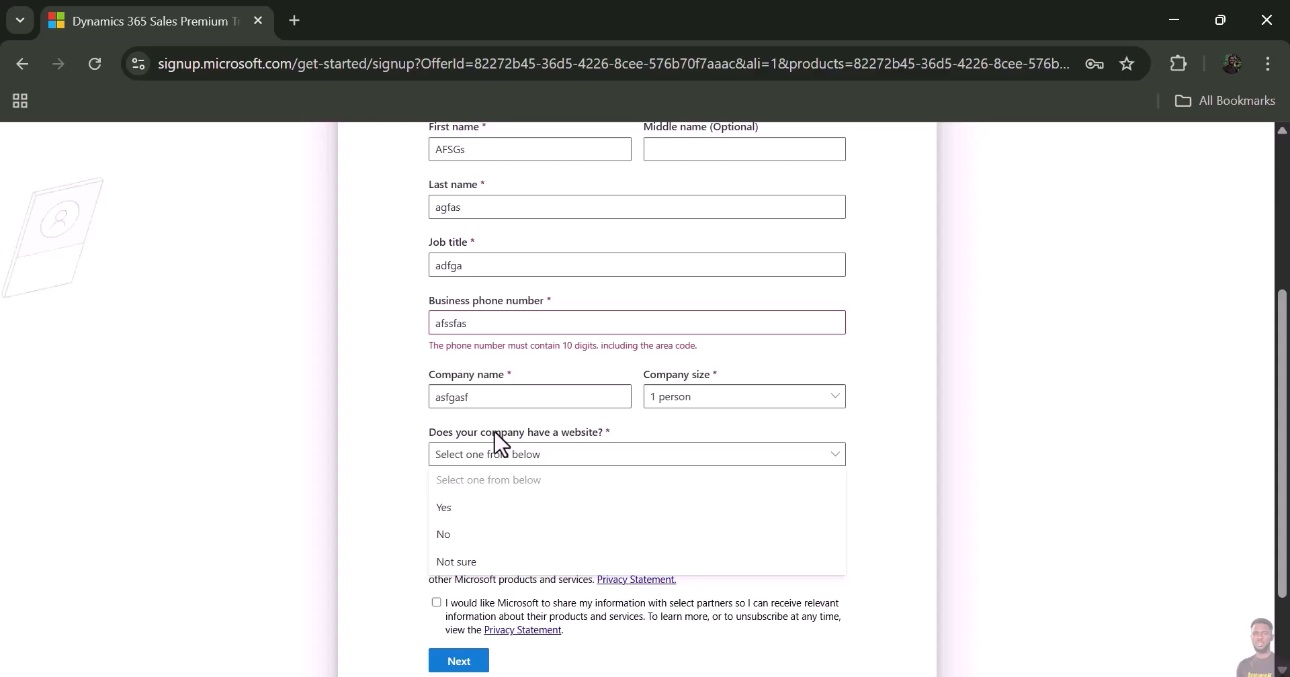
click(444, 536)
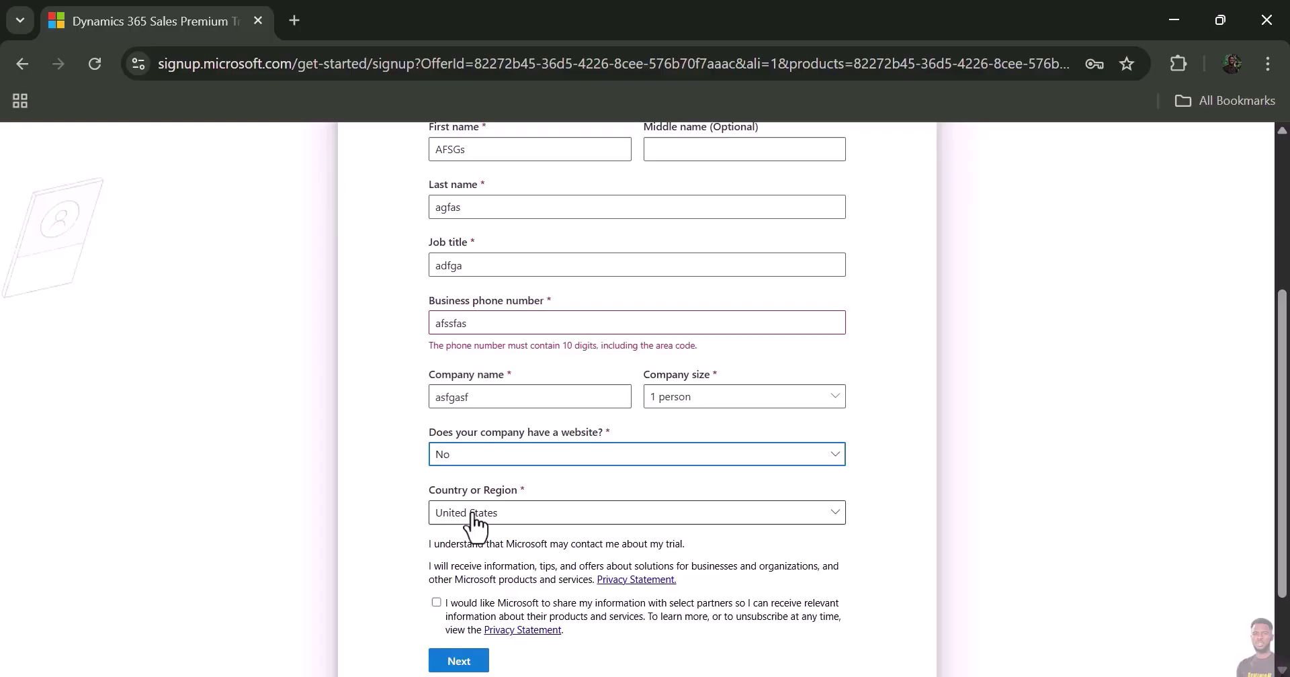
- Set the country to Nigeria, opt out of marketing messages, and submit the About you details
scroll(376, 495, down, 2)
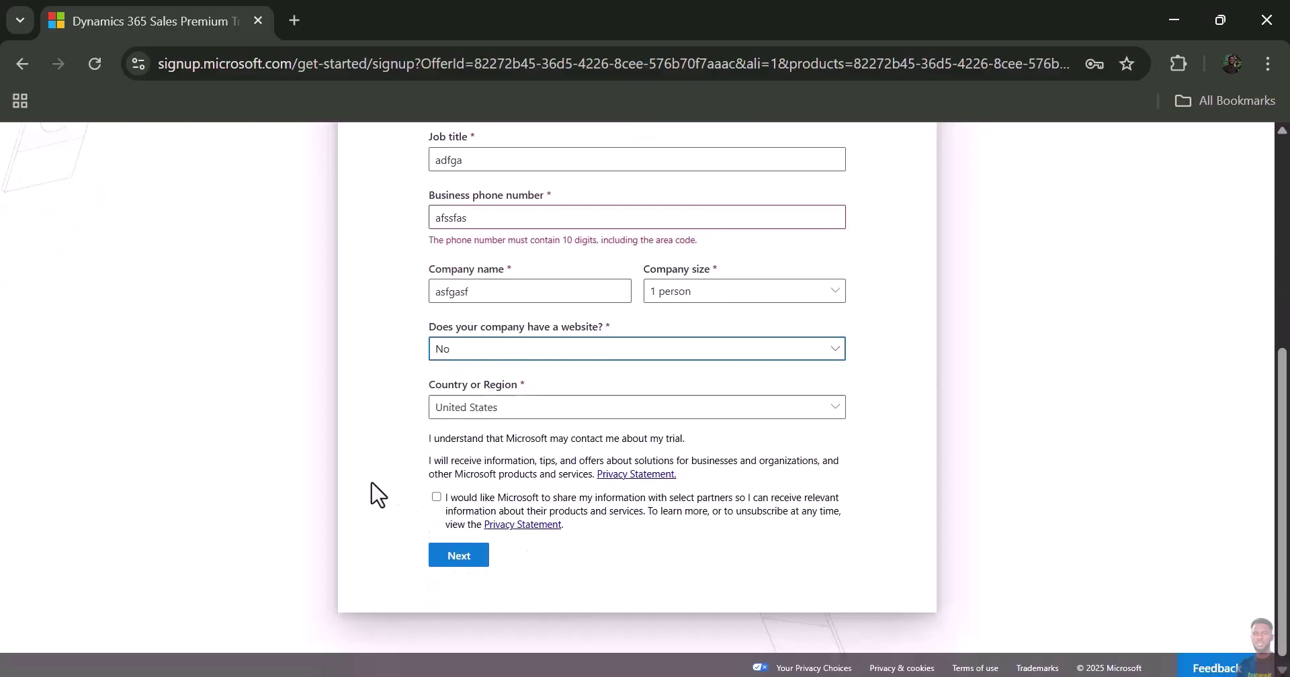
click(484, 402)
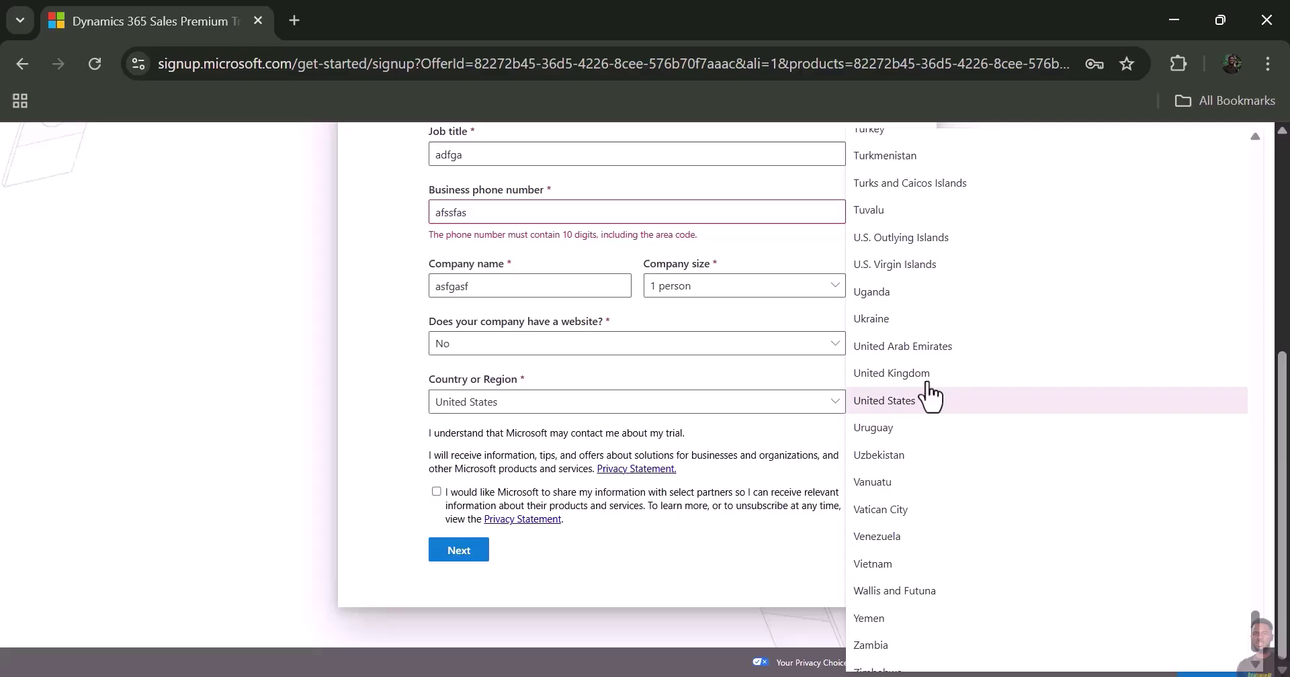
scroll(917, 375, up, 5)
scroll(915, 379, up, 15)
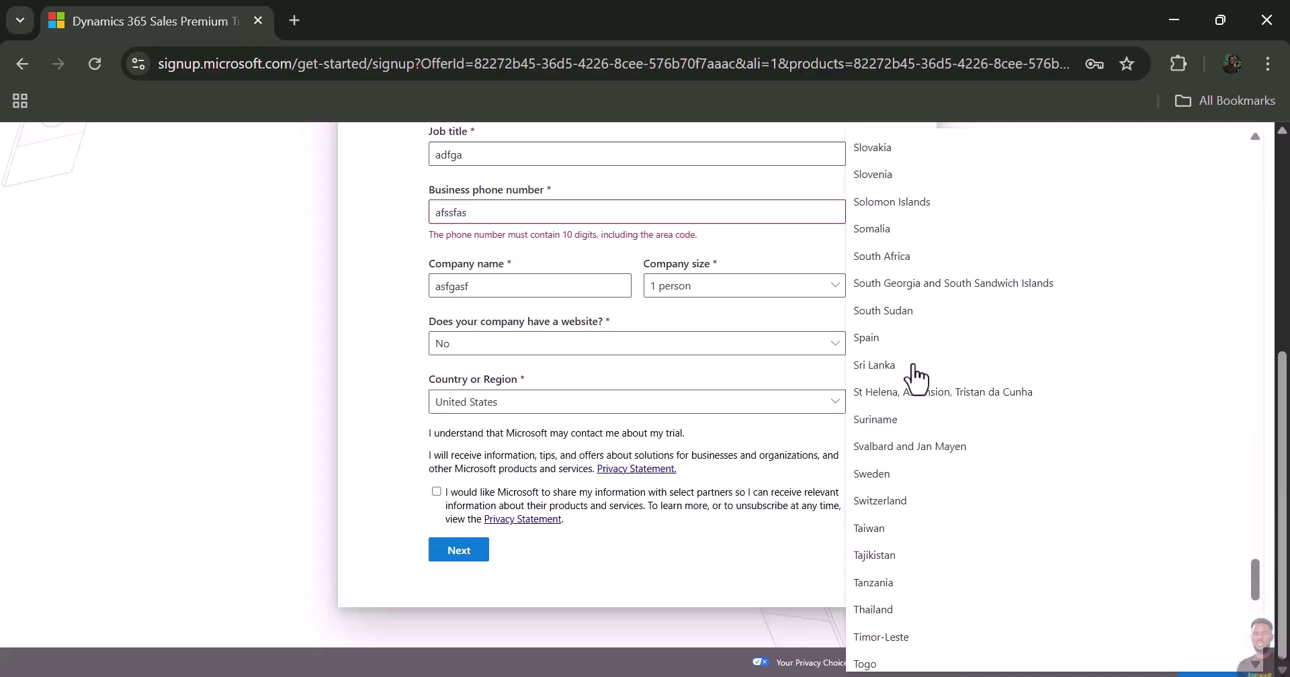
scroll(915, 378, up, 7)
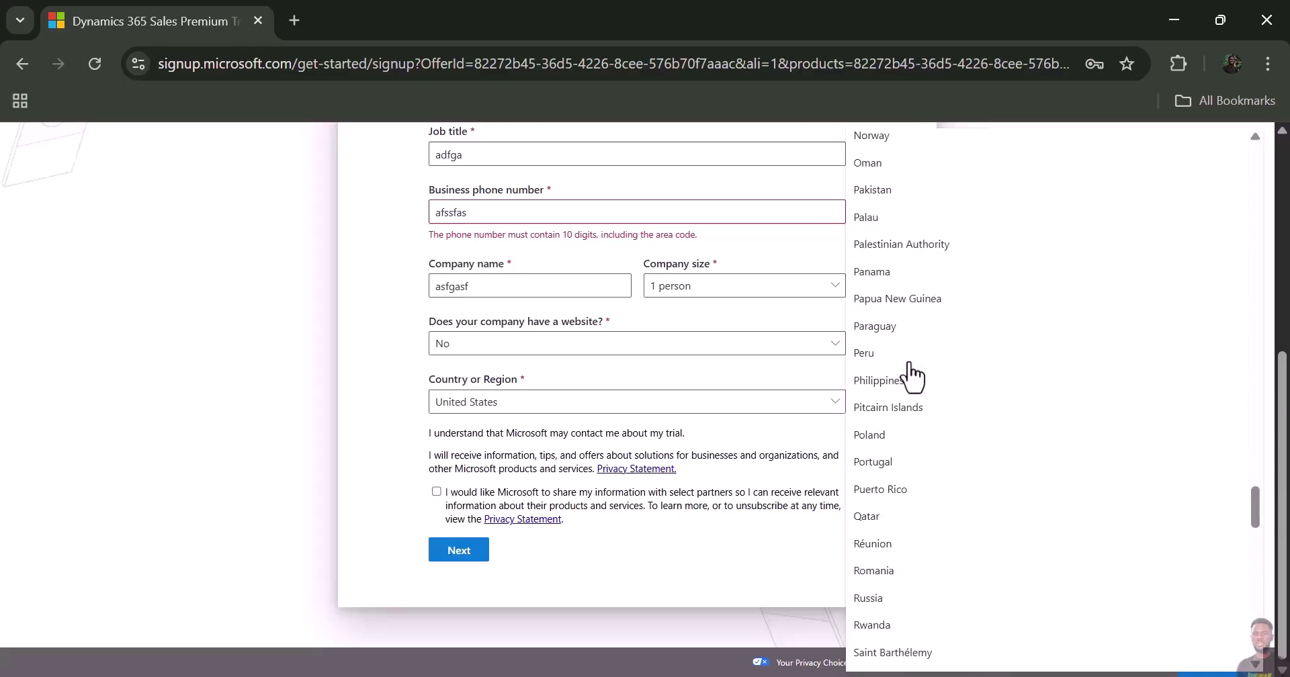
click(882, 273)
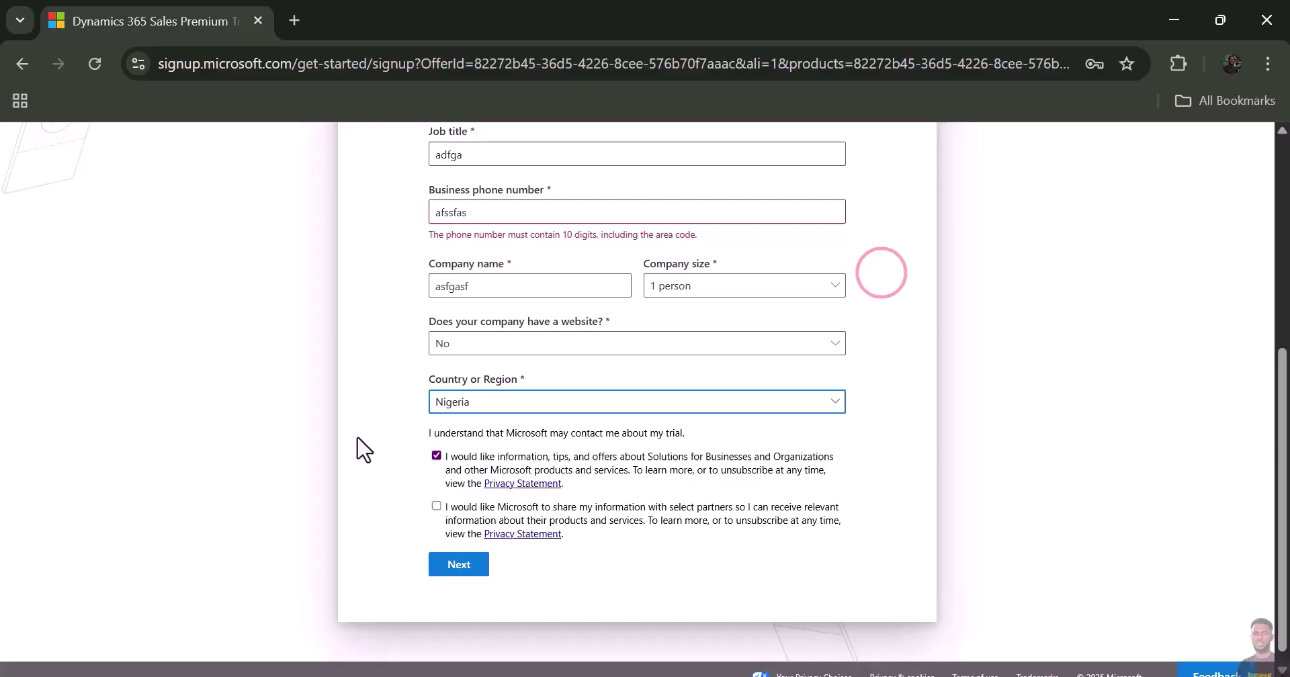
click(437, 456)
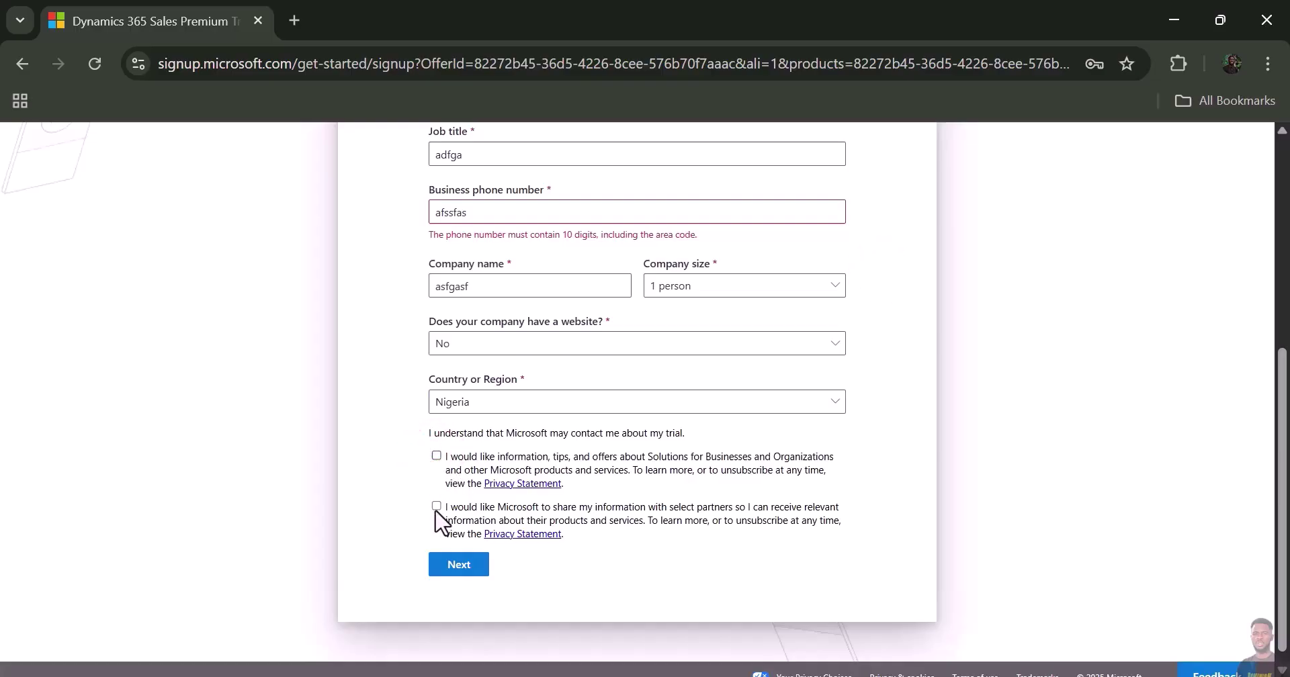
click(459, 564)
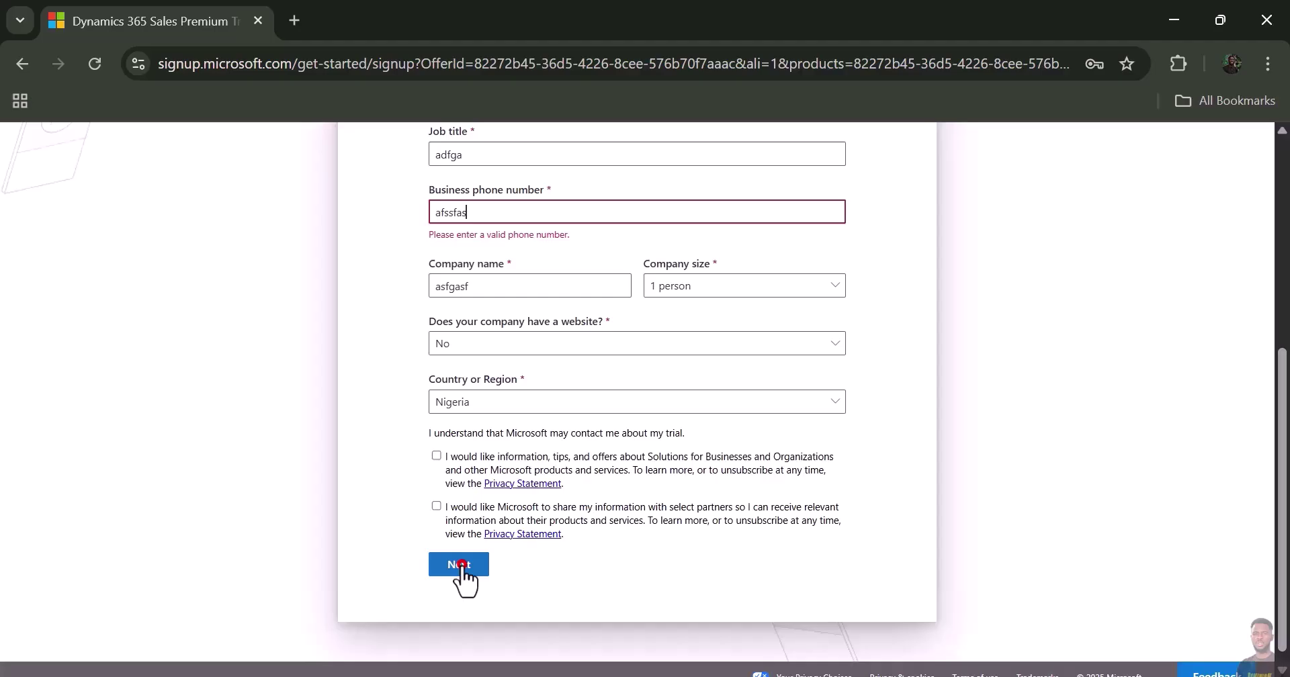
- Fill in the sign-in username from the suggested autofill entry
click(846, 256)
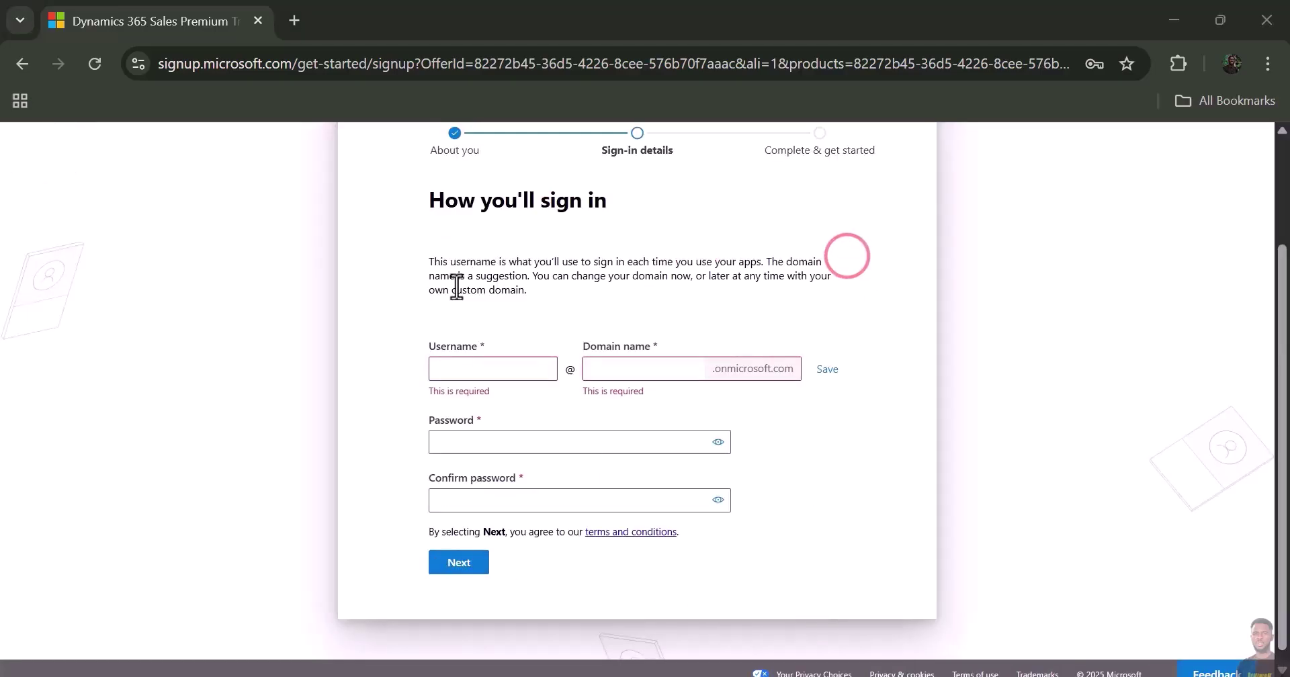
click(390, 352)
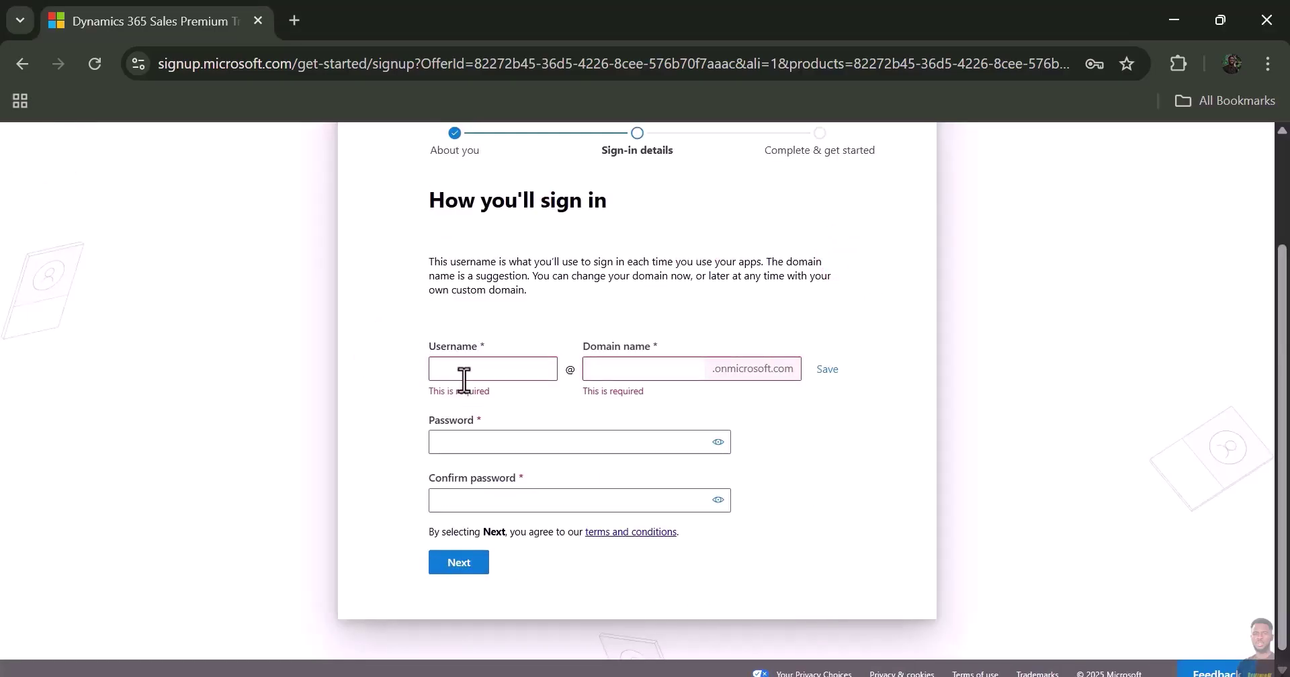
click(460, 369)
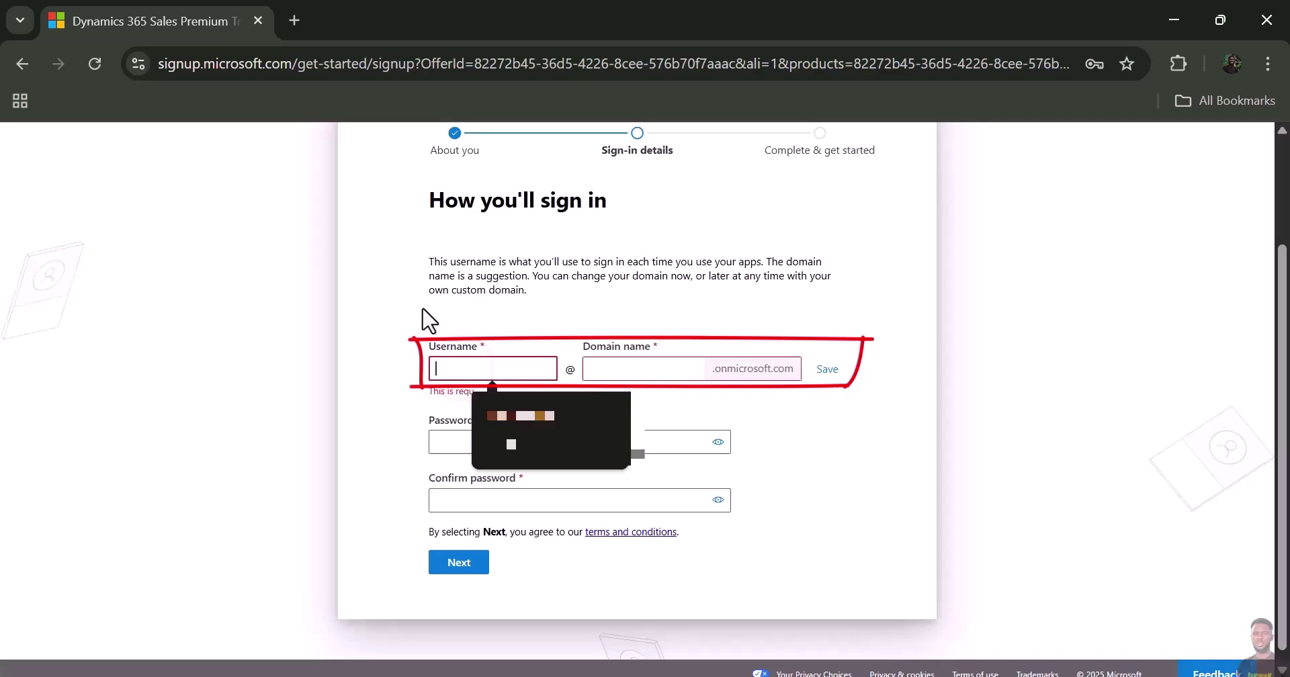
click(422, 307)
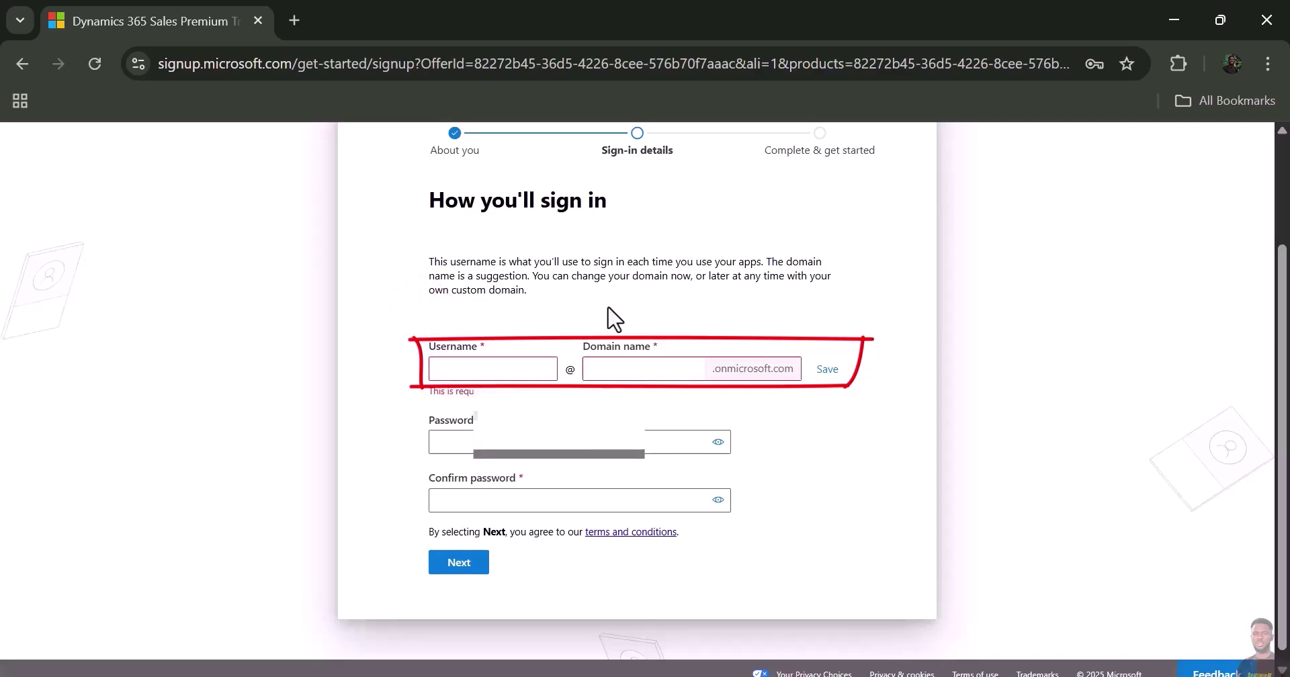
click(487, 364)
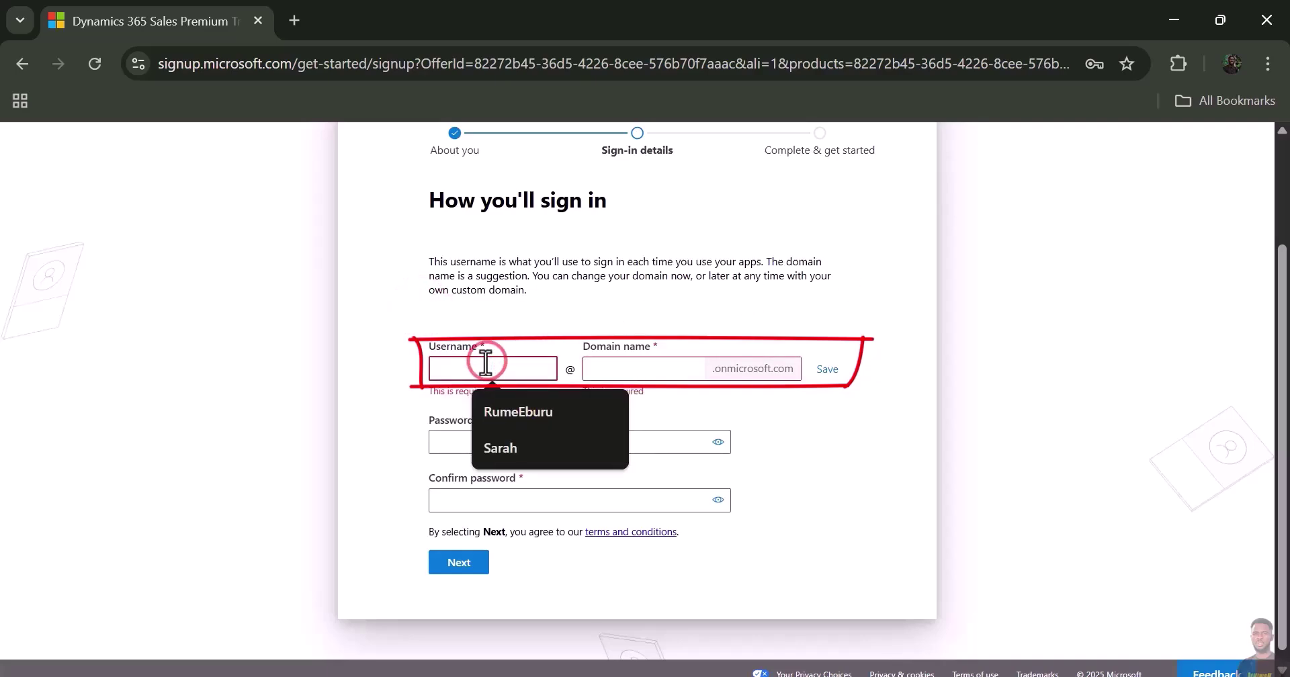
text(Sarah)
click(505, 396)
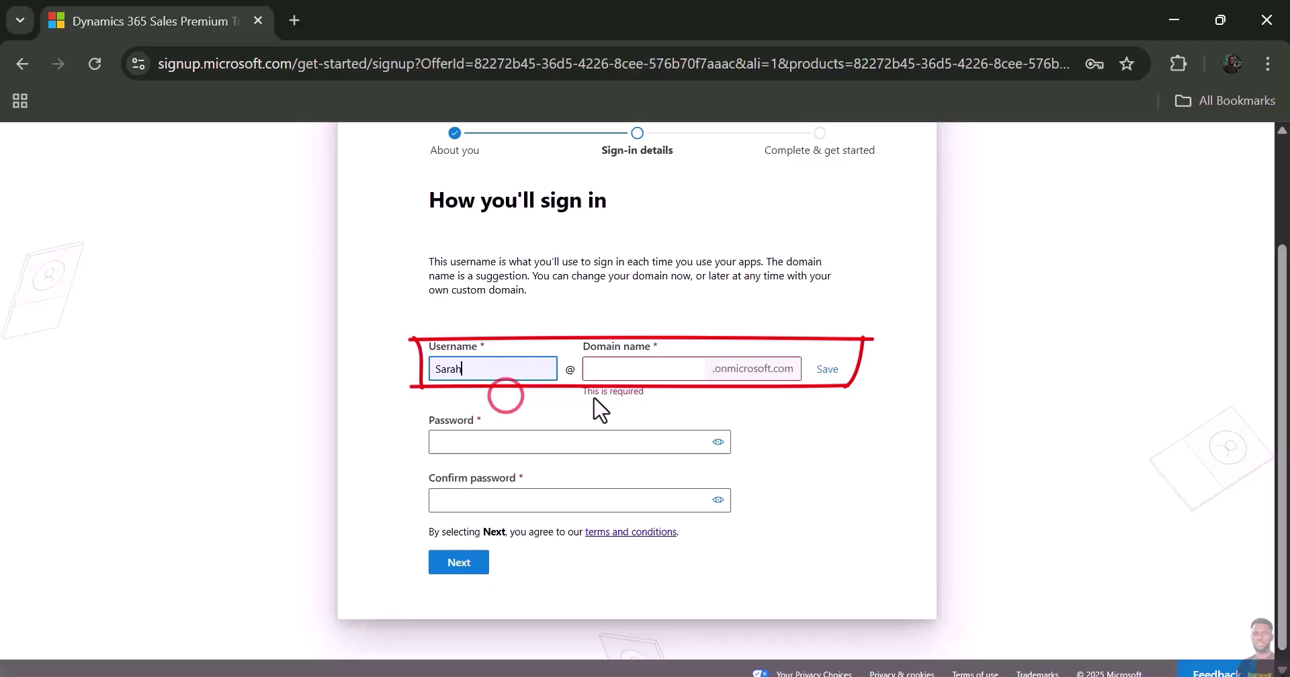
- Pick the suggested onmicrosoft.com domain name and save it to lock it in
click(607, 370)
text(sim)
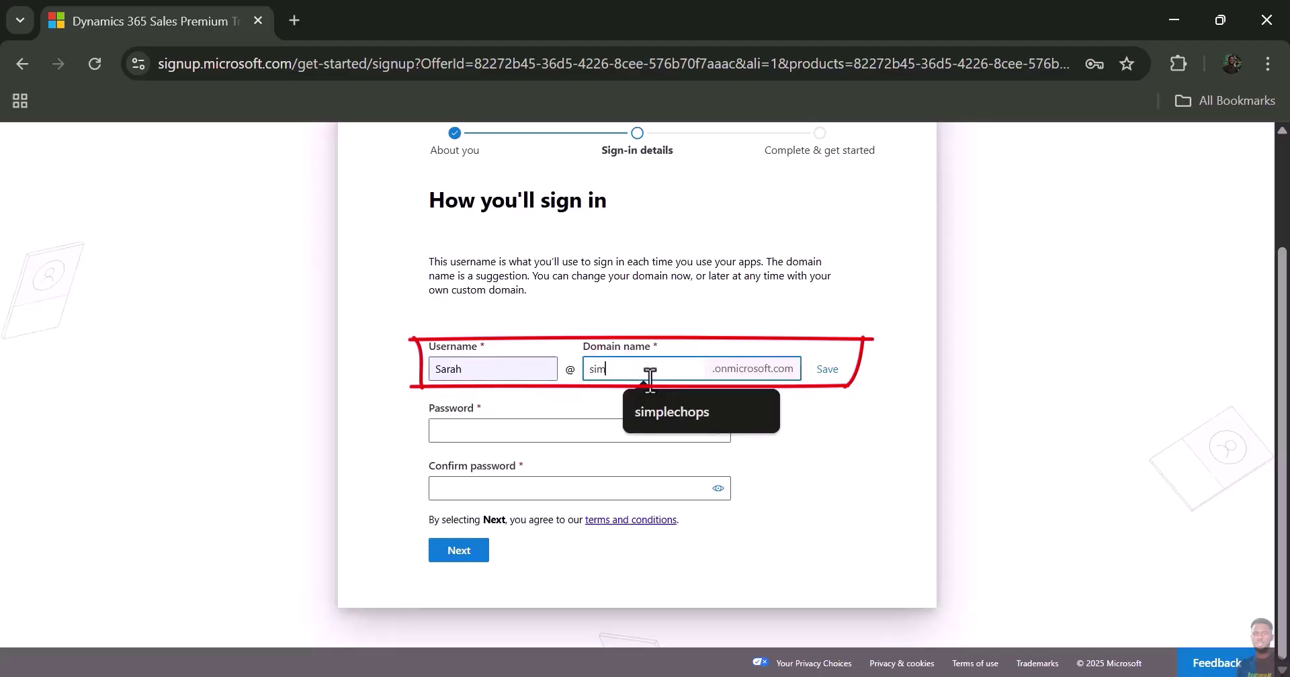
click(715, 416)
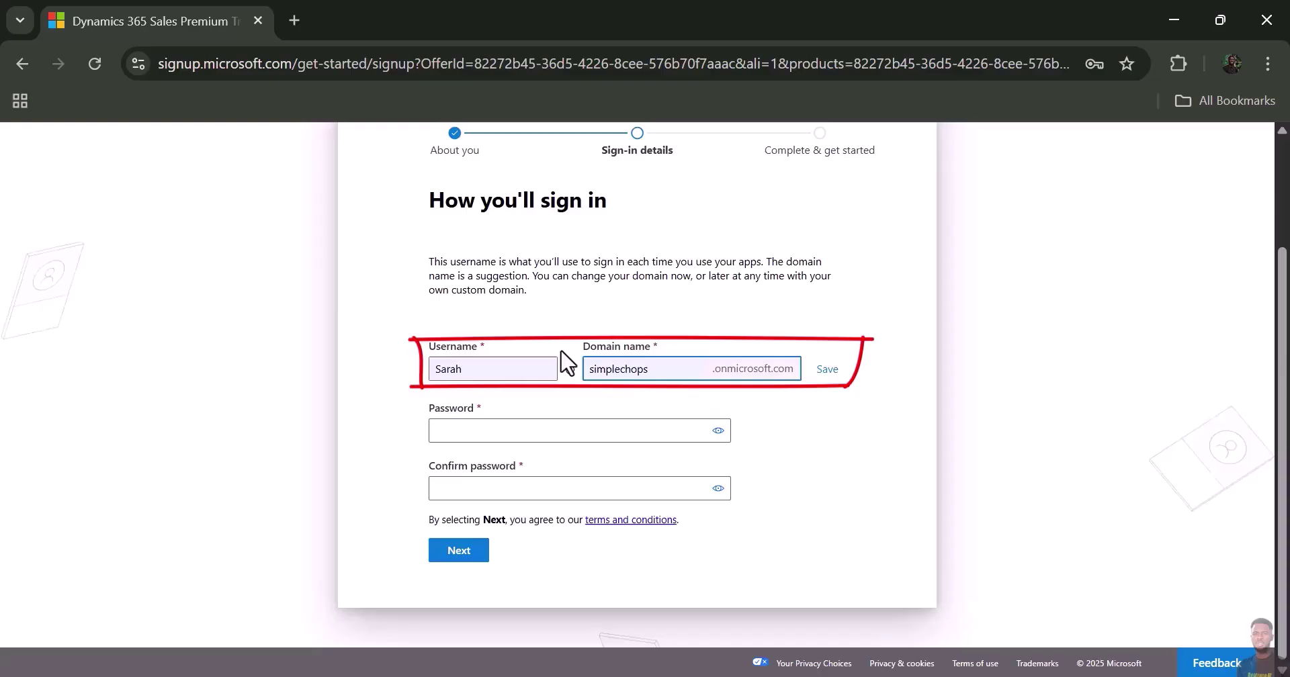
click(826, 375)
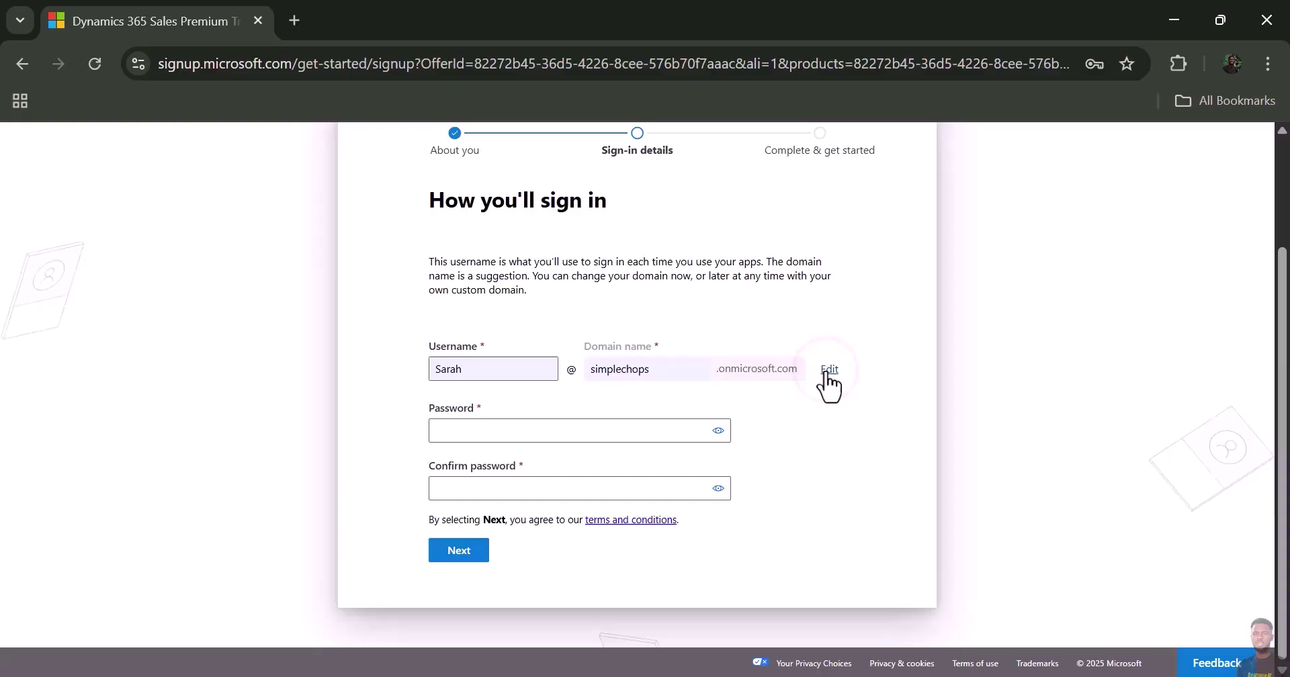
- Fill both password fields with a saved password and submit the sign-in details
click(471, 432)
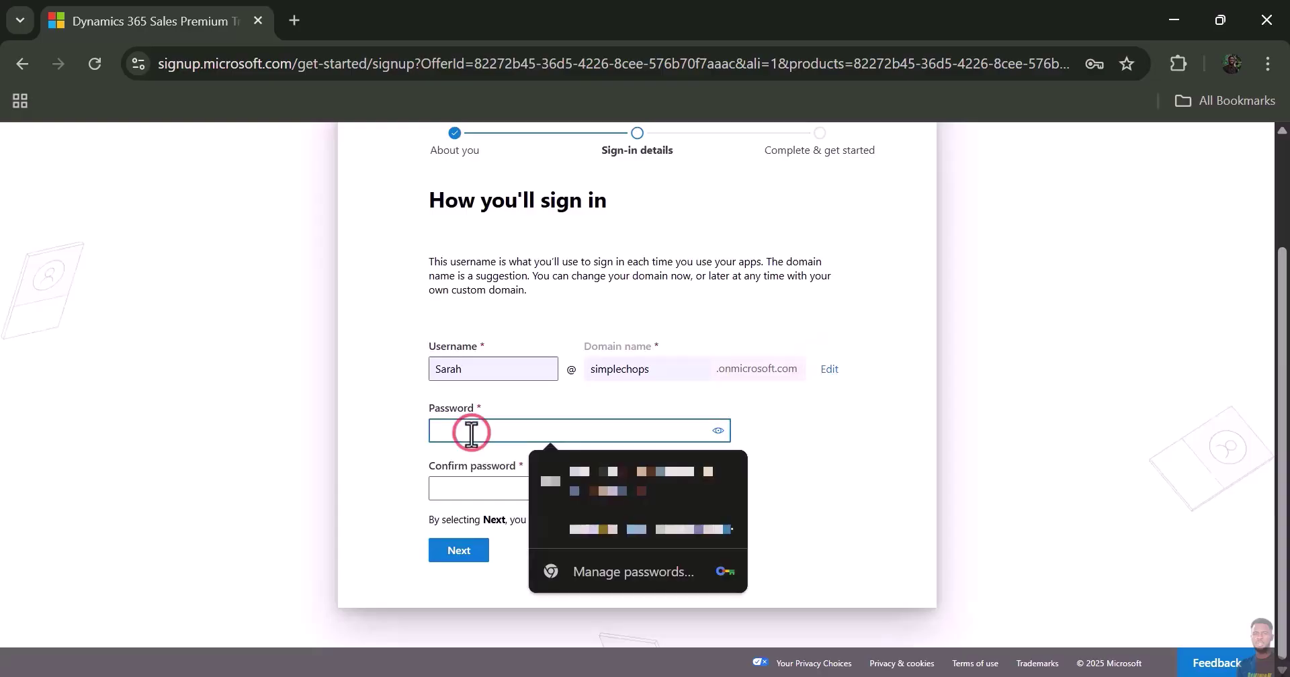
click(638, 481)
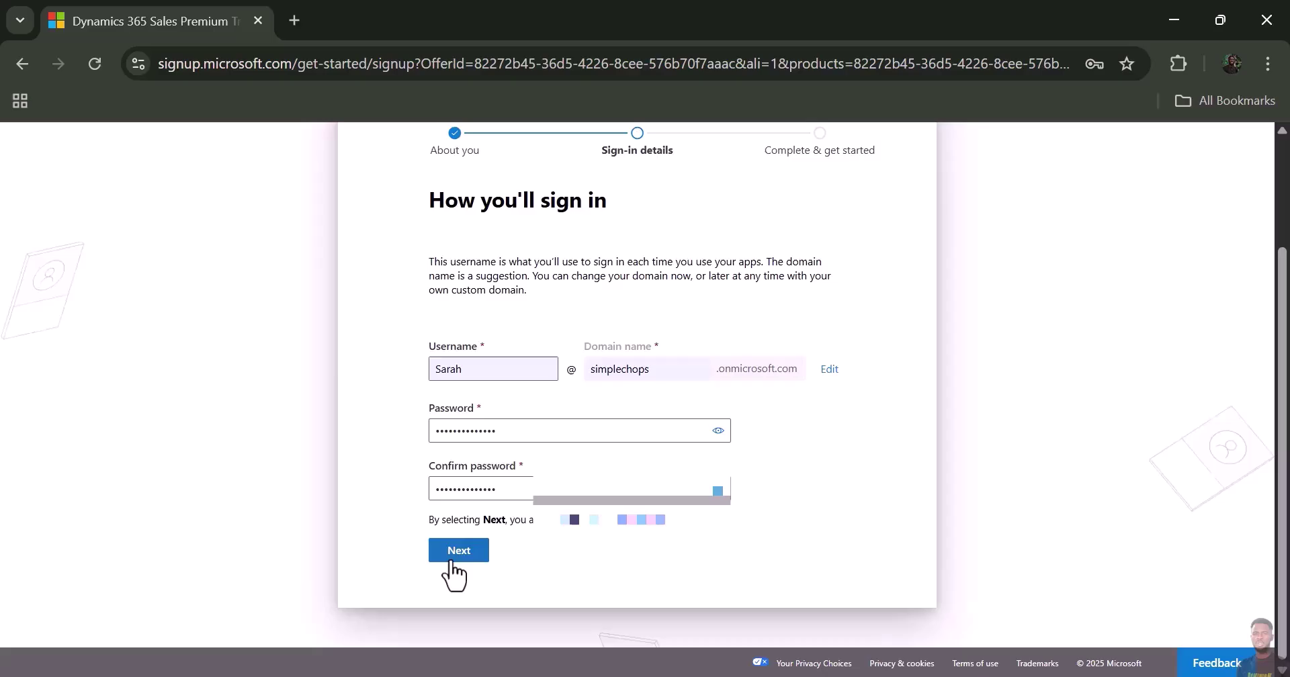
click(459, 550)
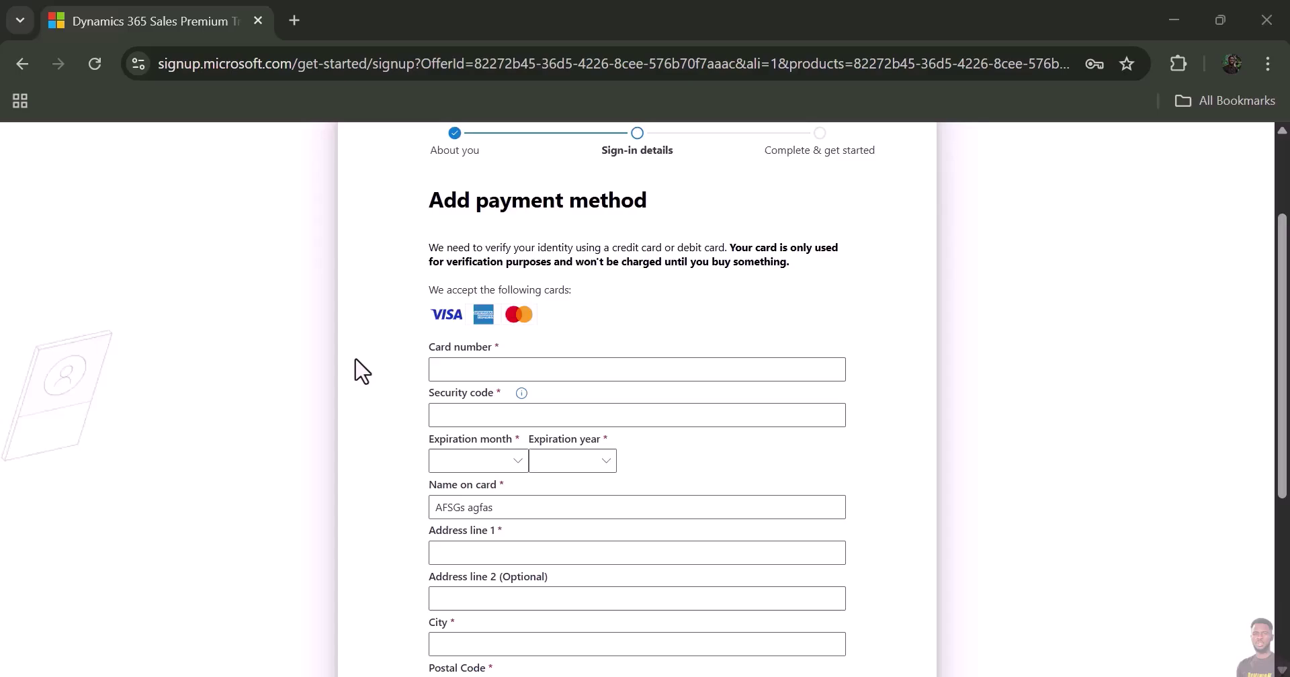
- Scroll through the Add payment method form of the trial sign-up
scroll(356, 371, down, 5)
scroll(356, 371, up, 1)
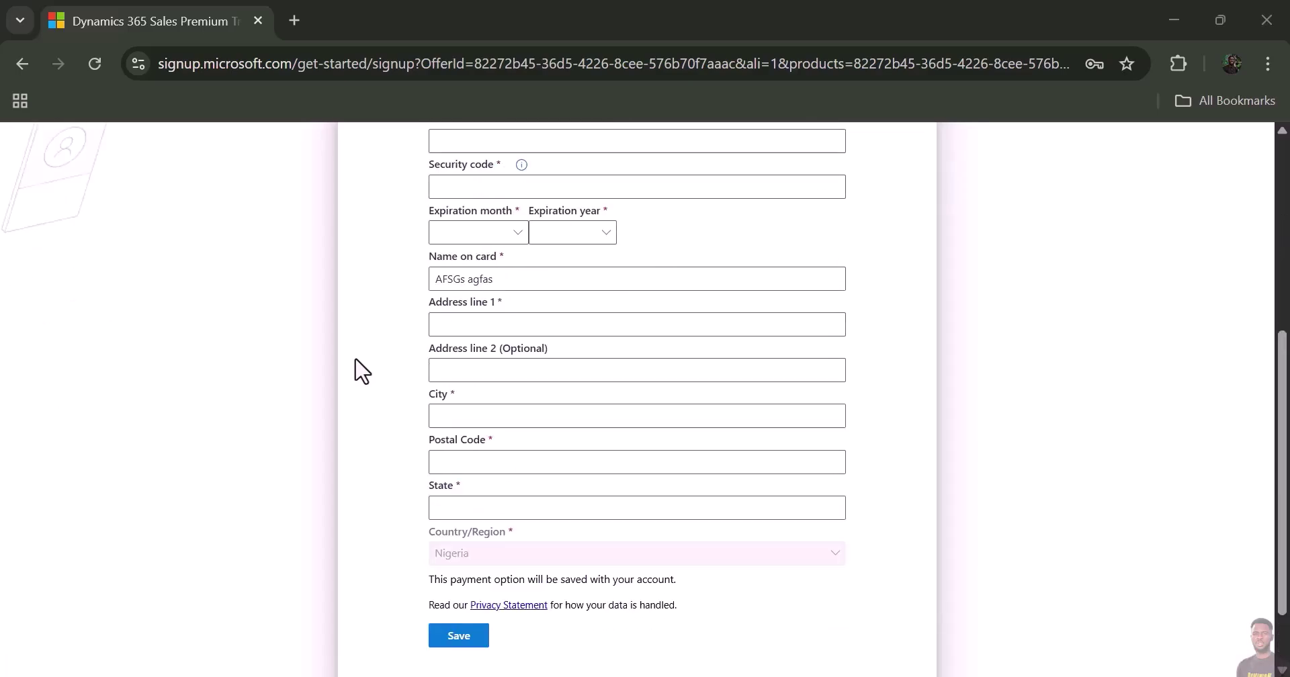
scroll(356, 371, up, 5)
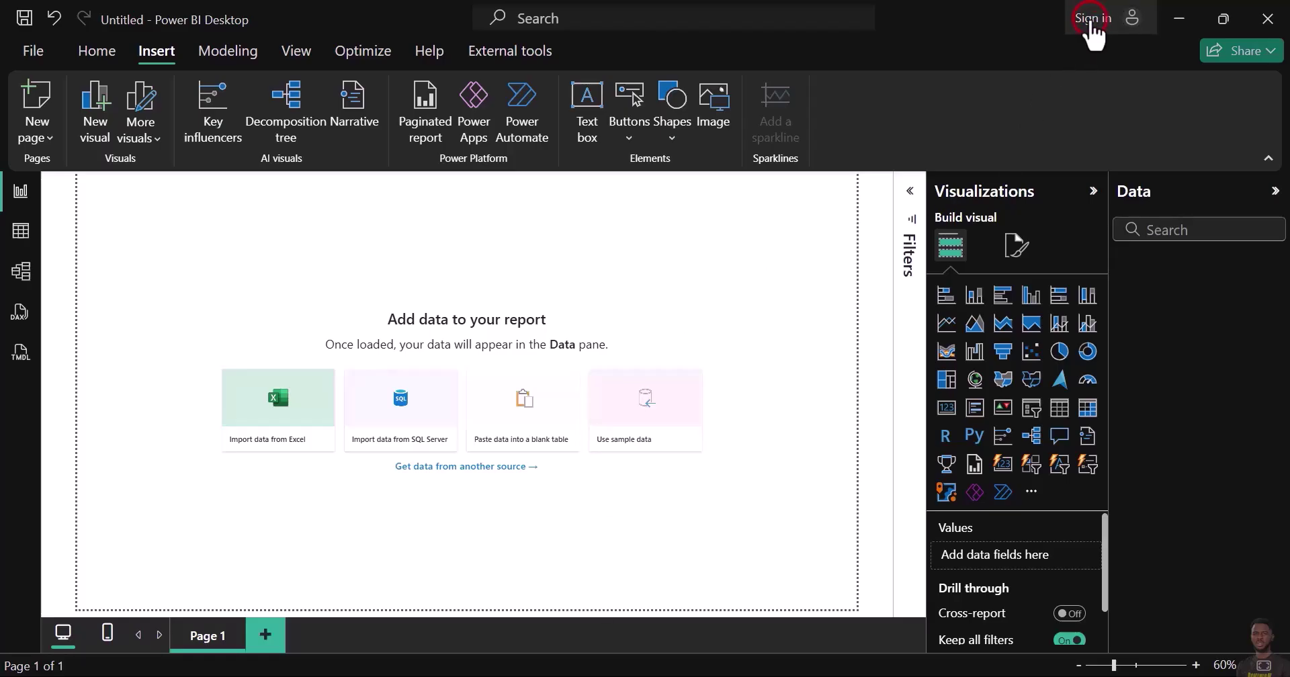
- Sign in to Power BI Desktop with the new onmicrosoft.com work email
click(1093, 25)
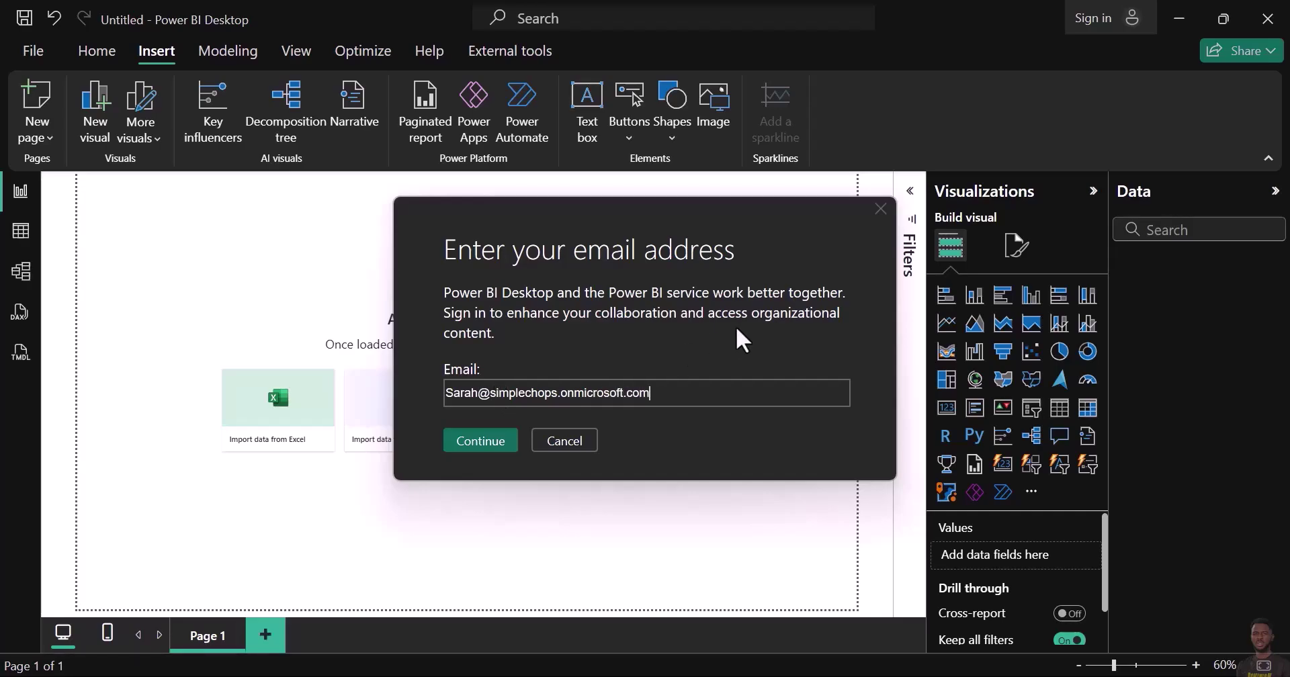
click(475, 441)
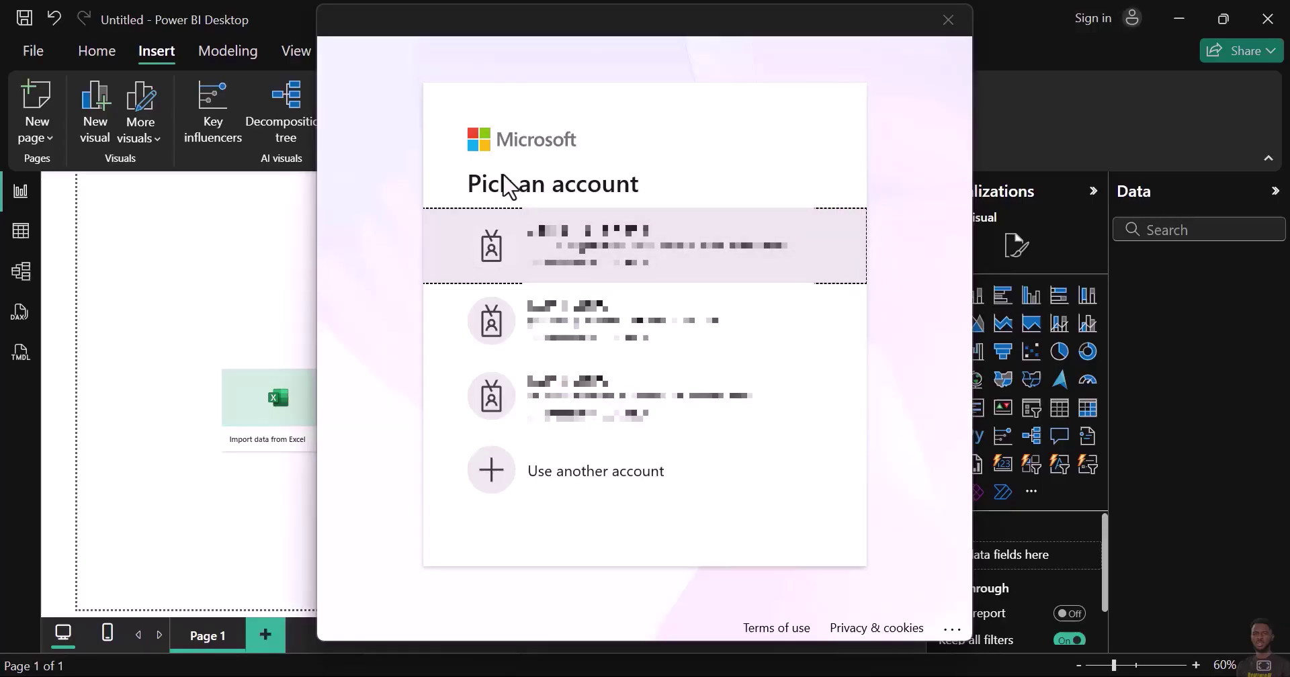
- Use another account, enter the work email, and sign in with the pasted account password
click(553, 477)
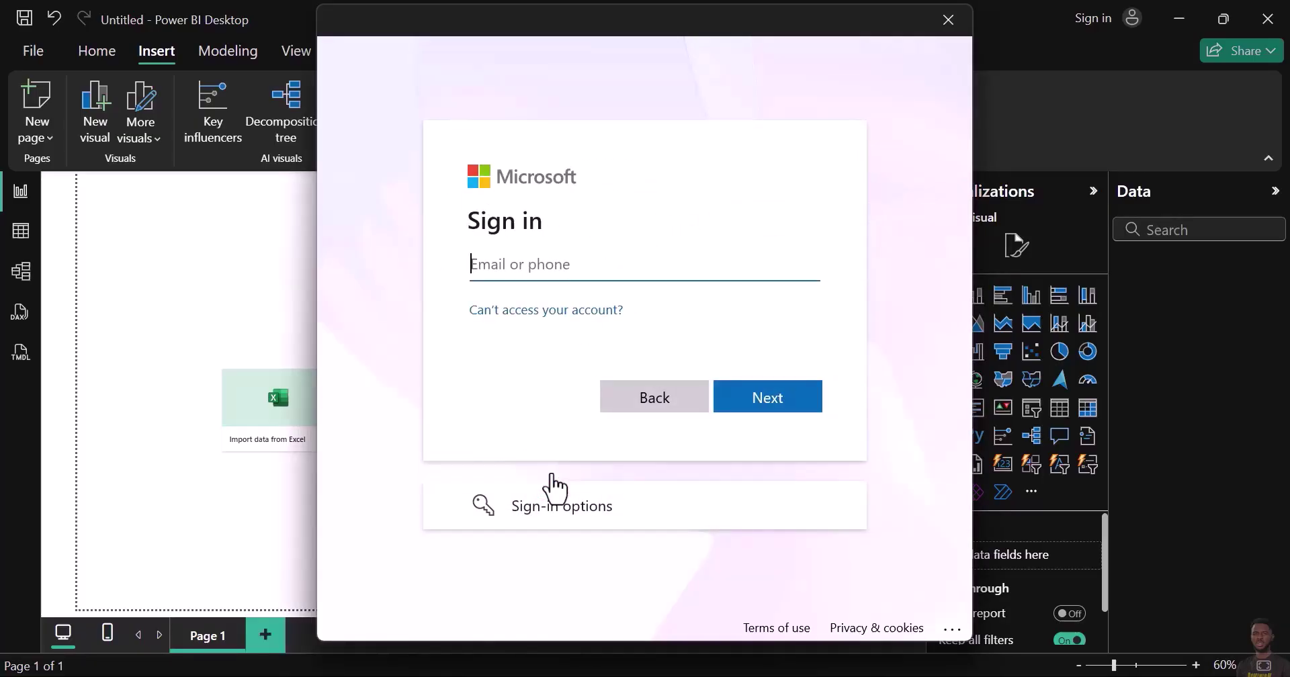
click(565, 266)
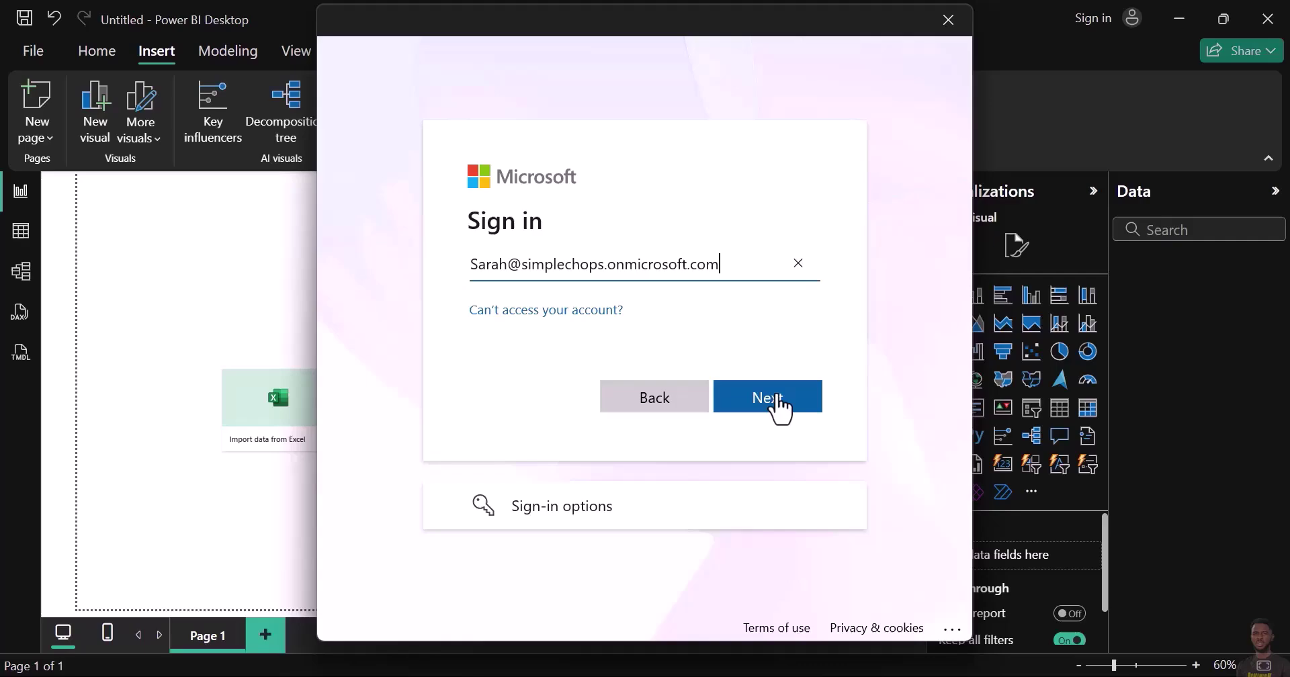
click(767, 399)
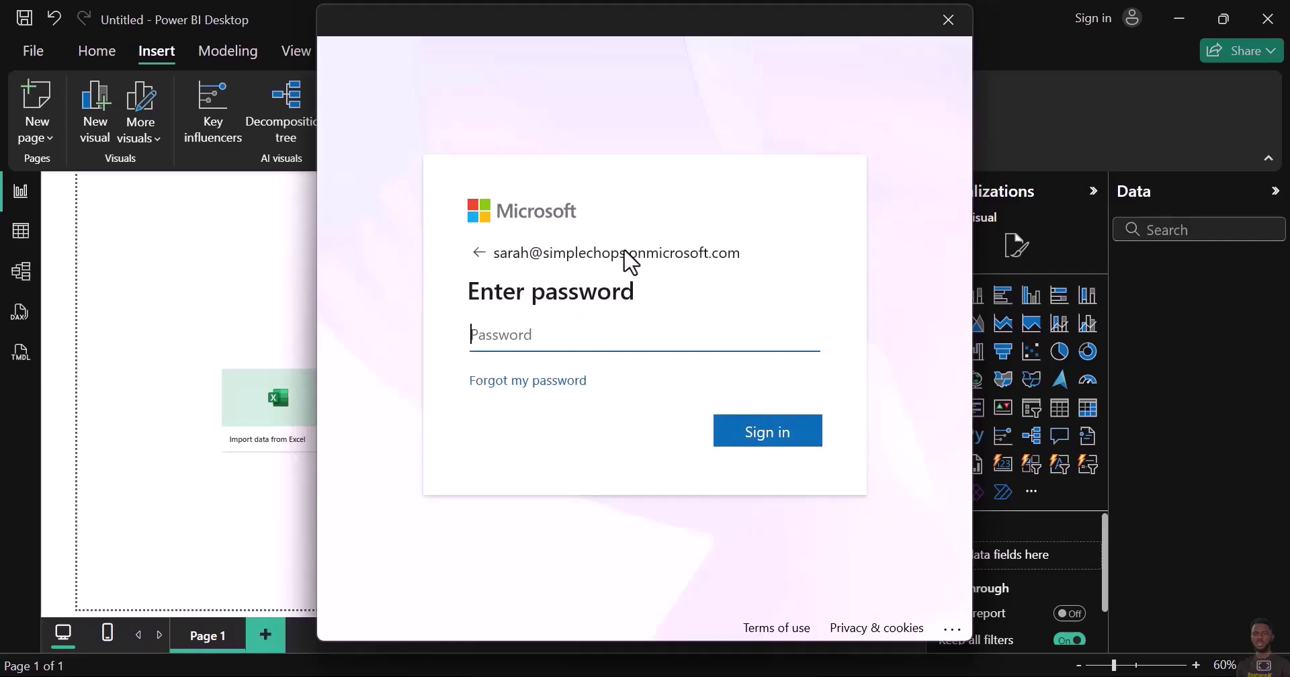
key(ctrl+v)
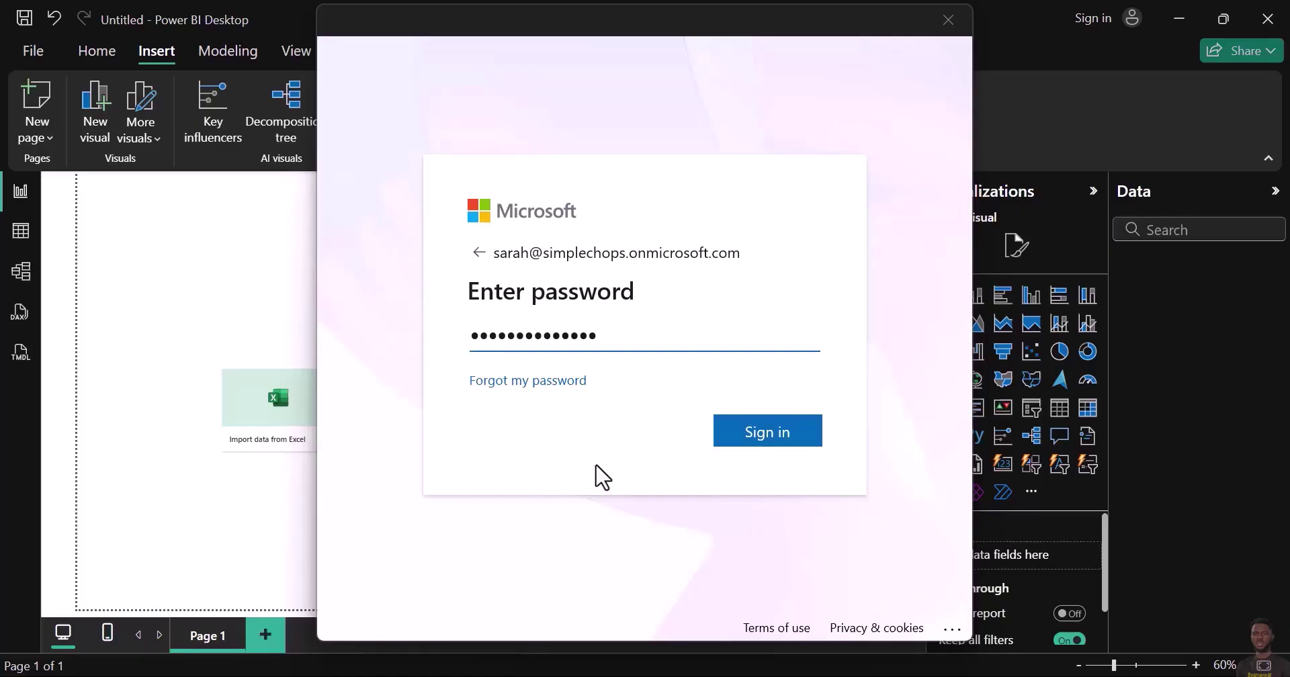
click(797, 443)
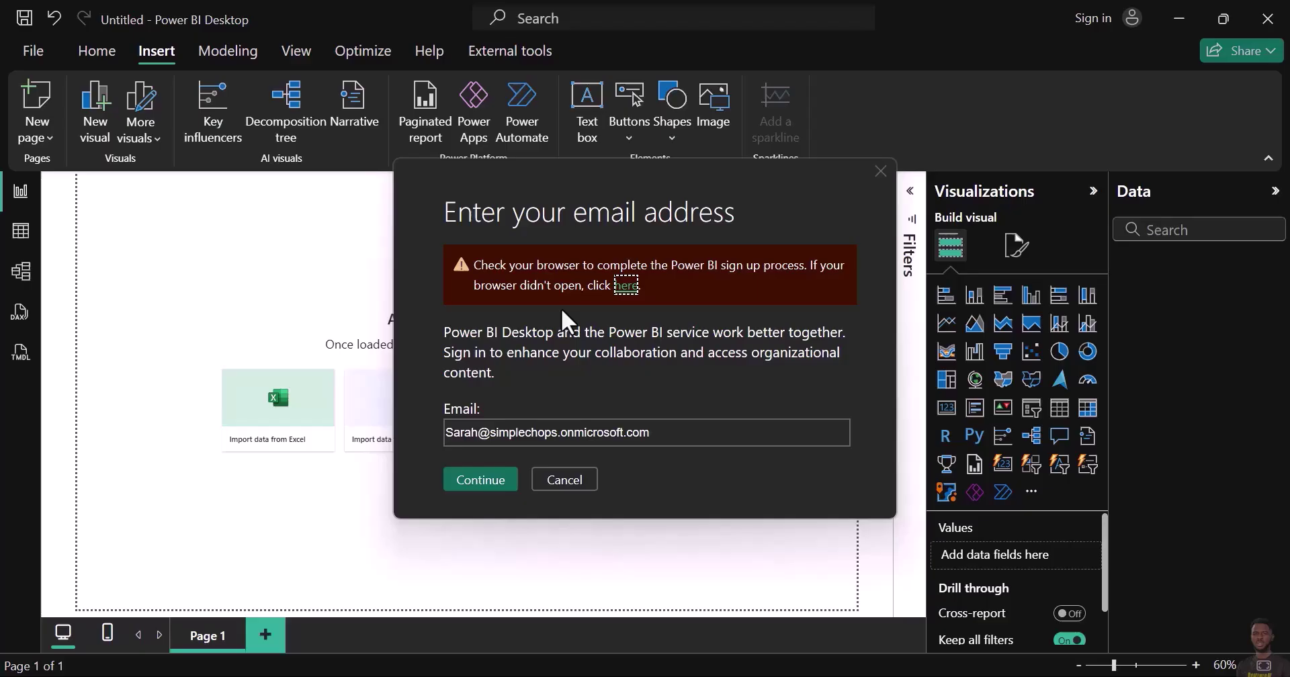
- Open the browser to finish Power BI signup and start the verification puzzle
click(620, 294)
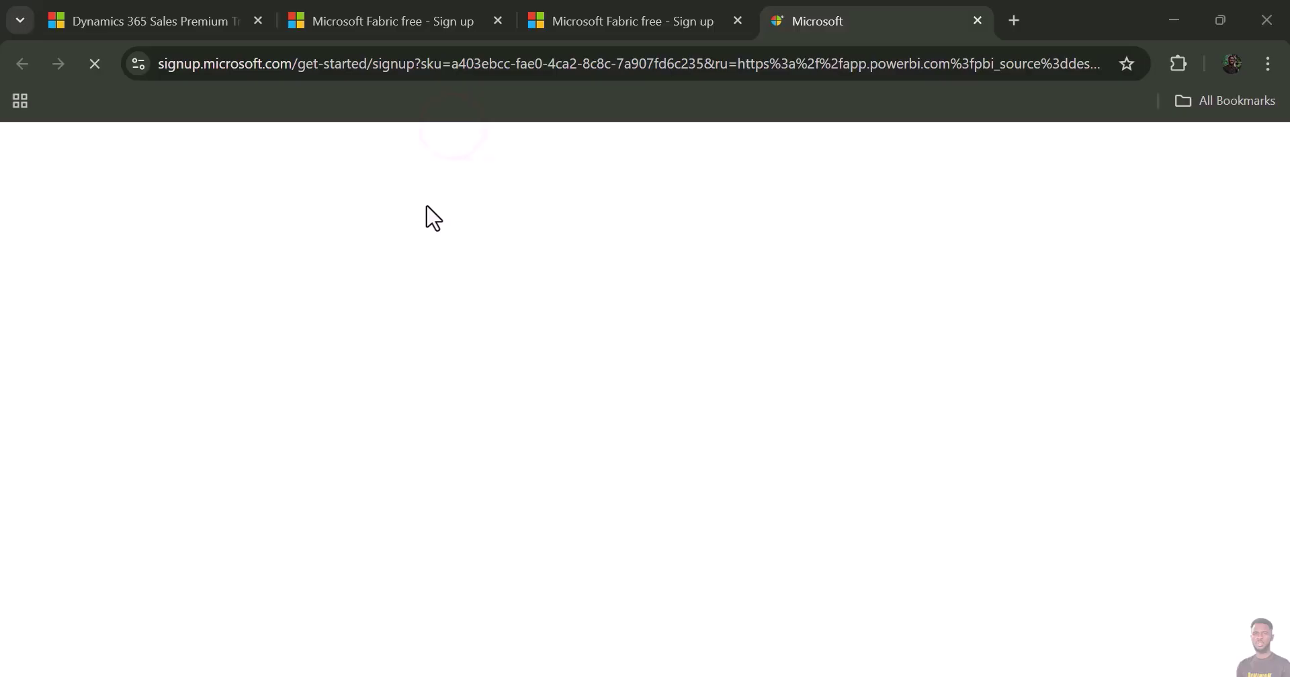
click(740, 219)
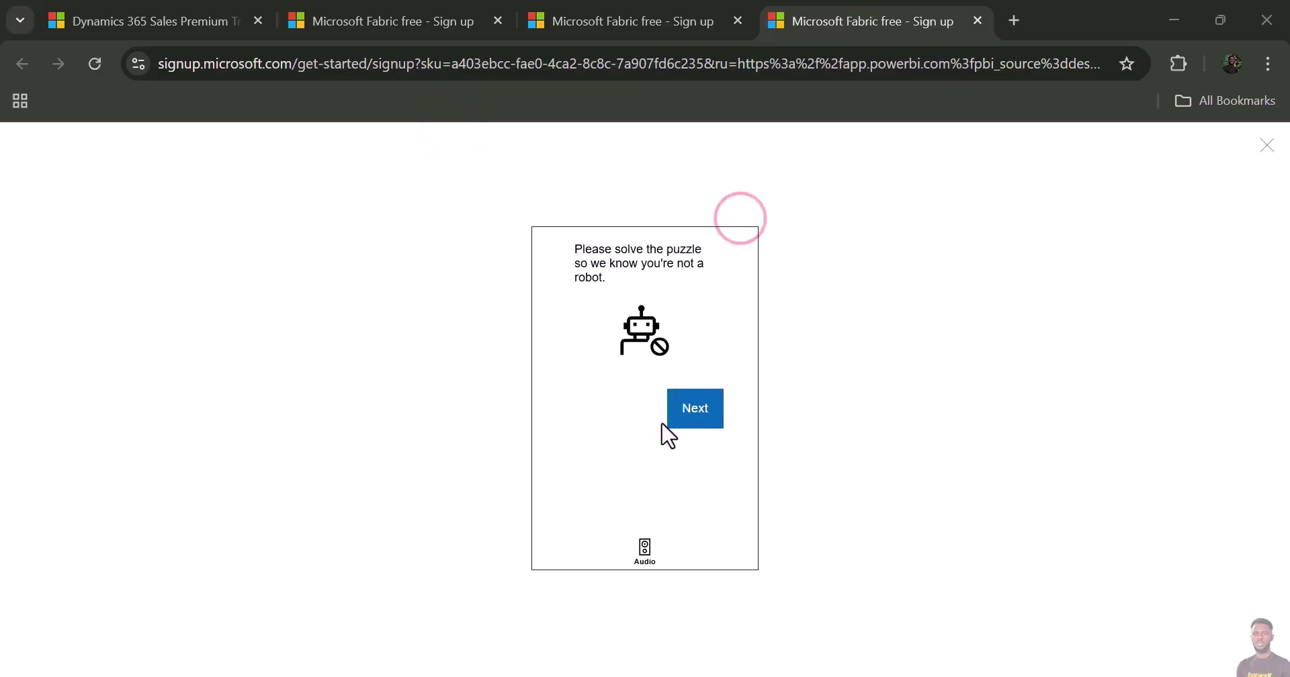
click(694, 413)
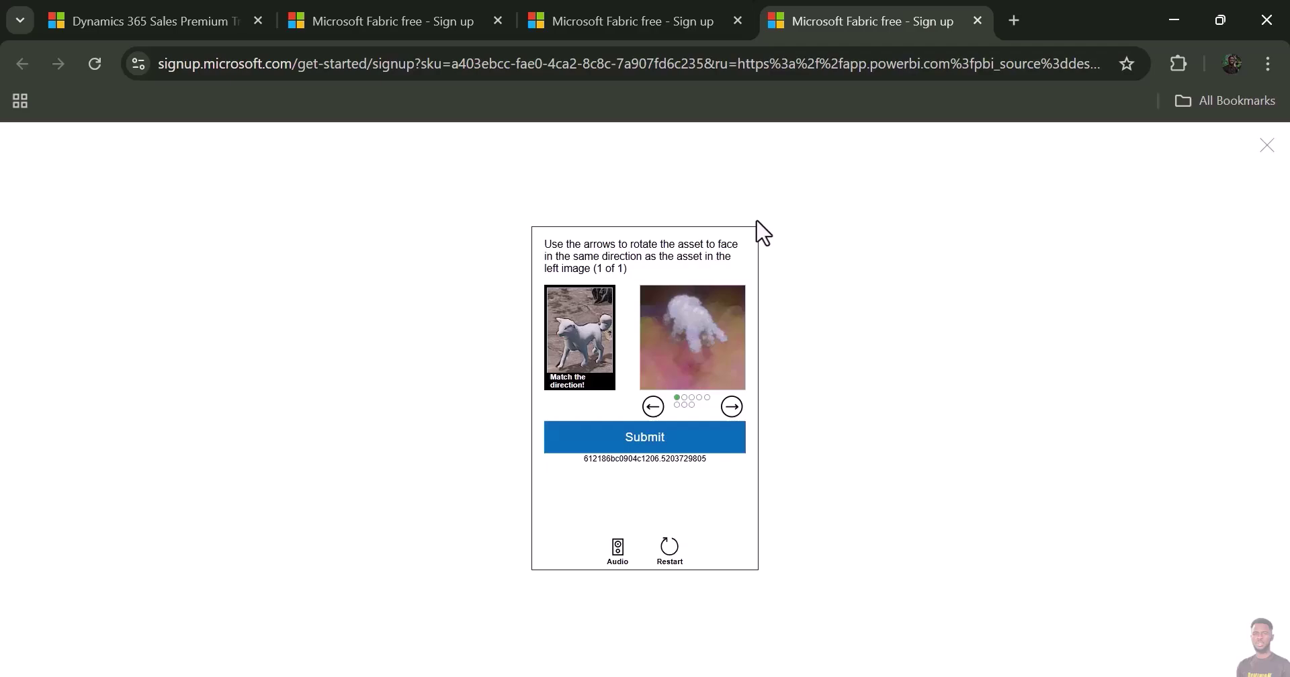
- Rotate the puzzle image to match the reference direction and submit the answer
click(732, 405)
click(732, 404)
click(732, 405)
click(732, 405)
click(732, 404)
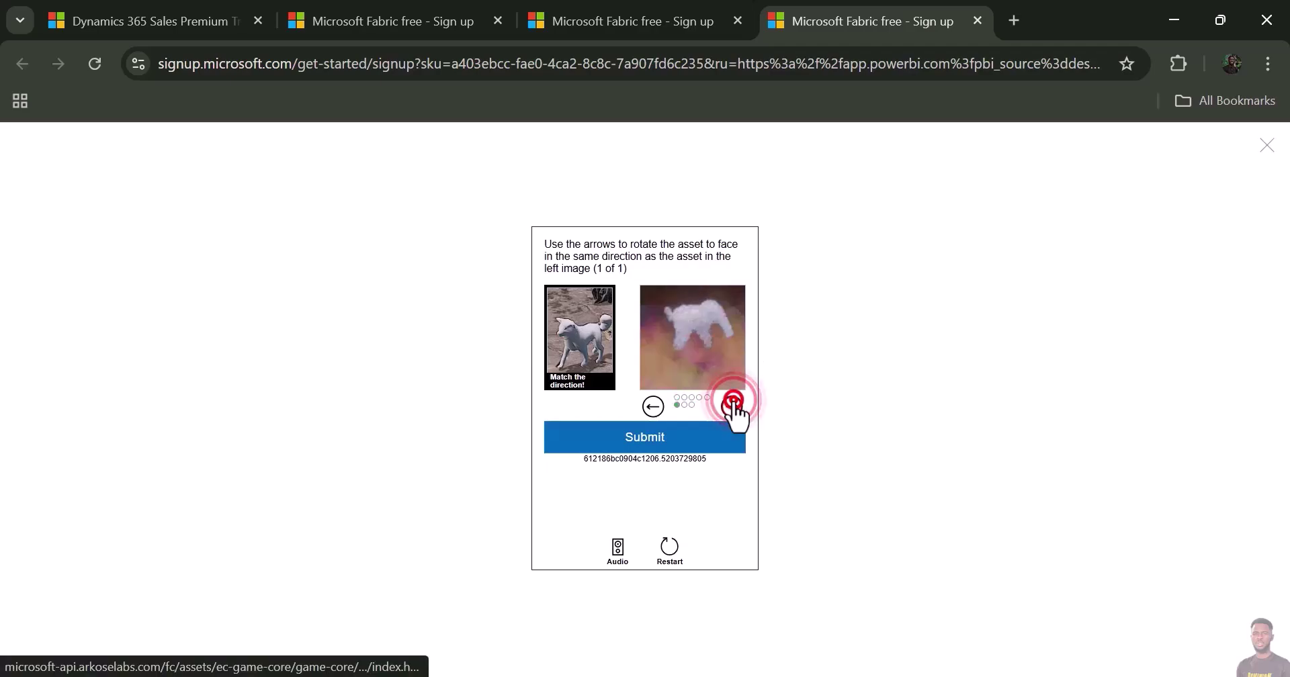
click(731, 404)
click(732, 405)
click(731, 404)
click(732, 405)
click(732, 405)
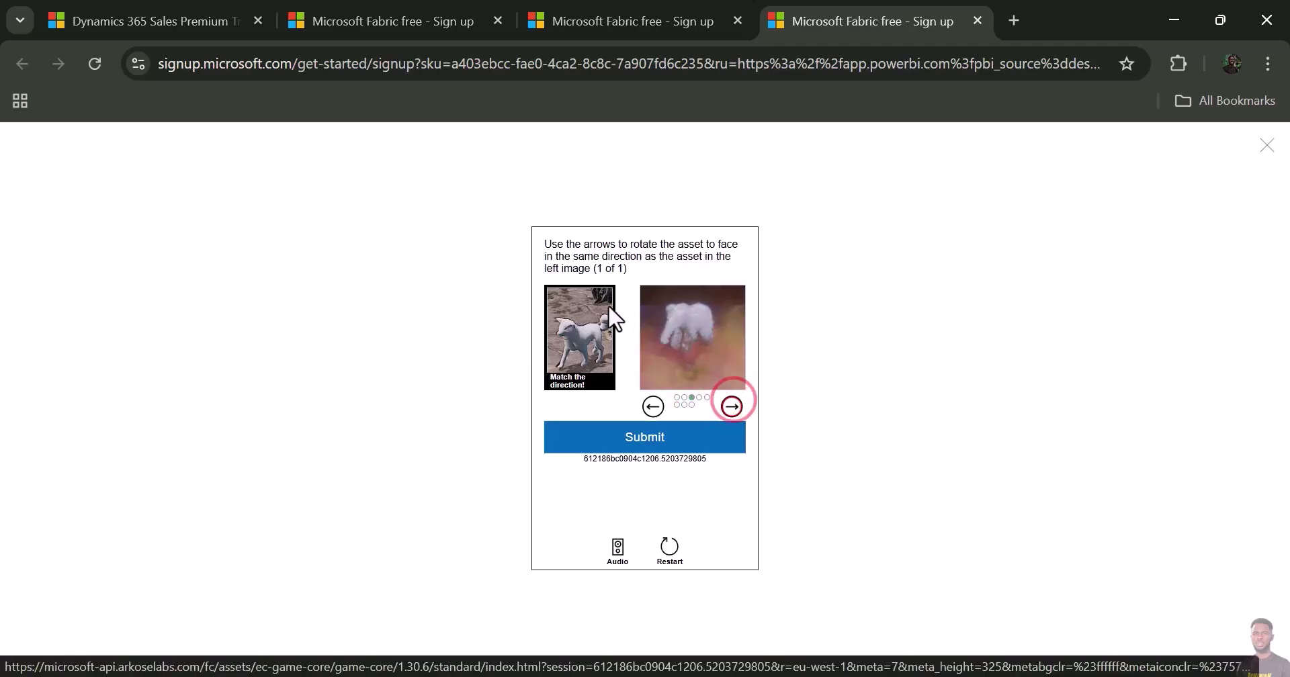
click(647, 441)
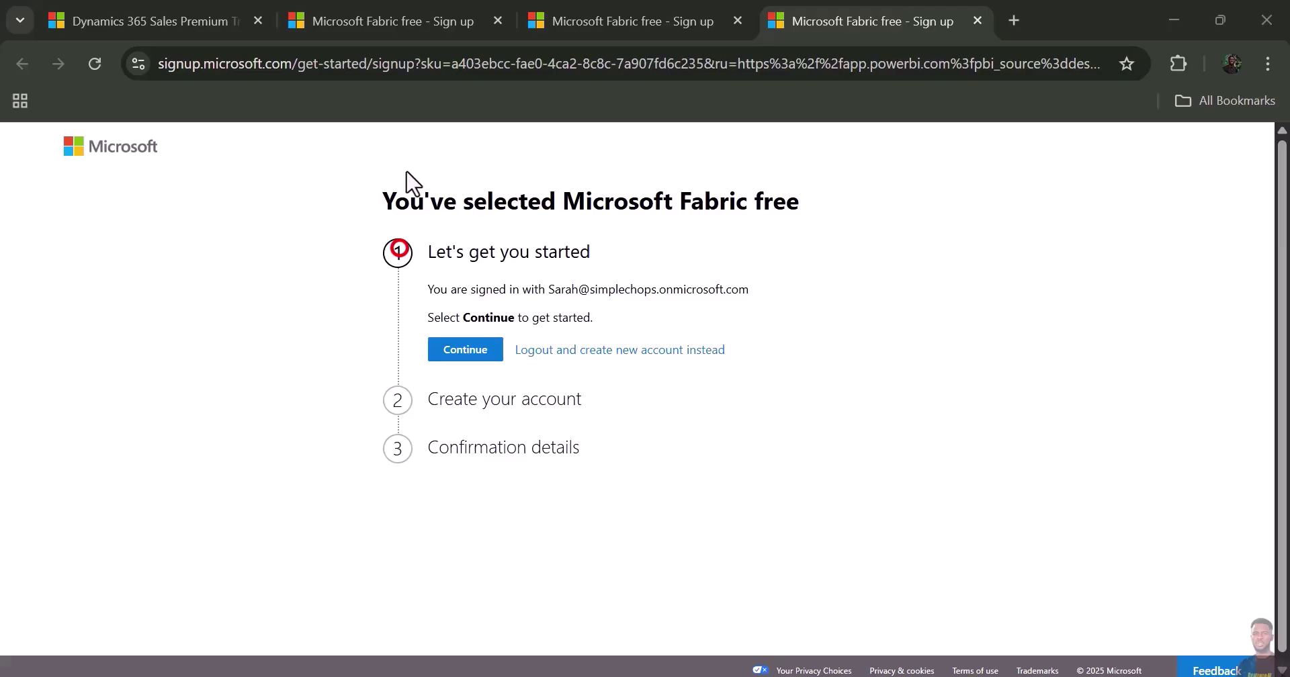
- Start the Fabric signup with the signed-in account and choose Nigeria as the country
click(465, 350)
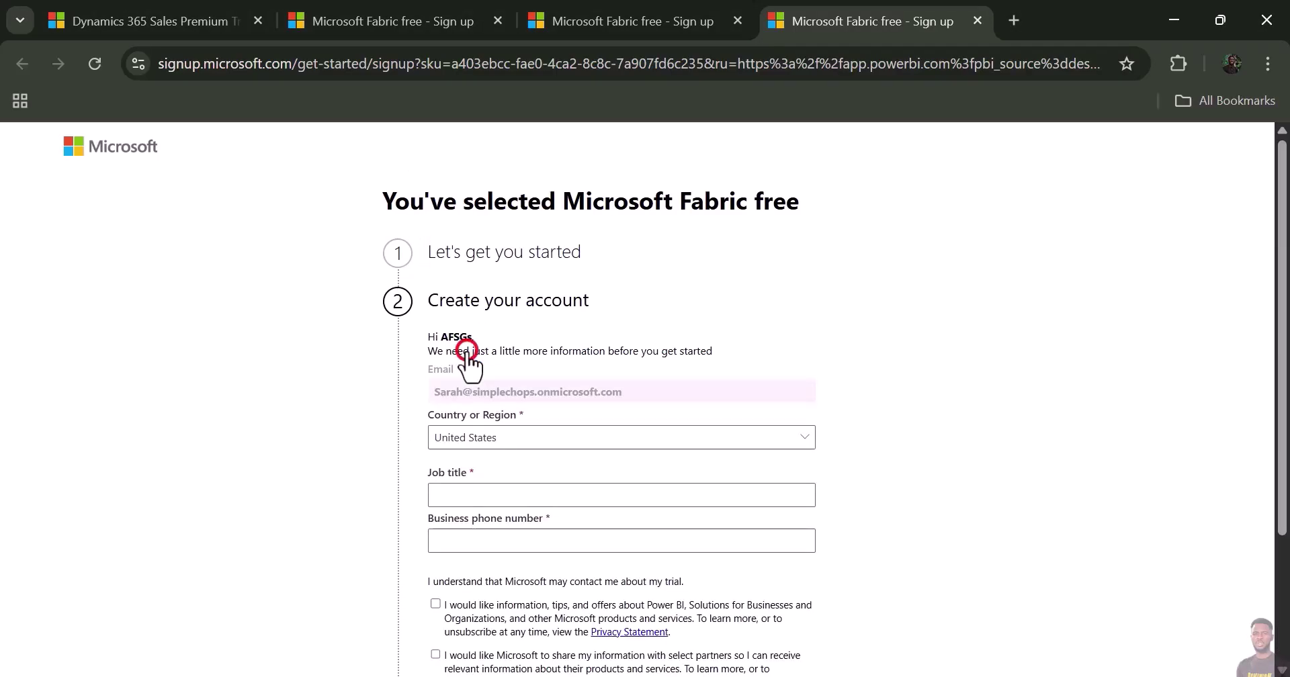
click(547, 440)
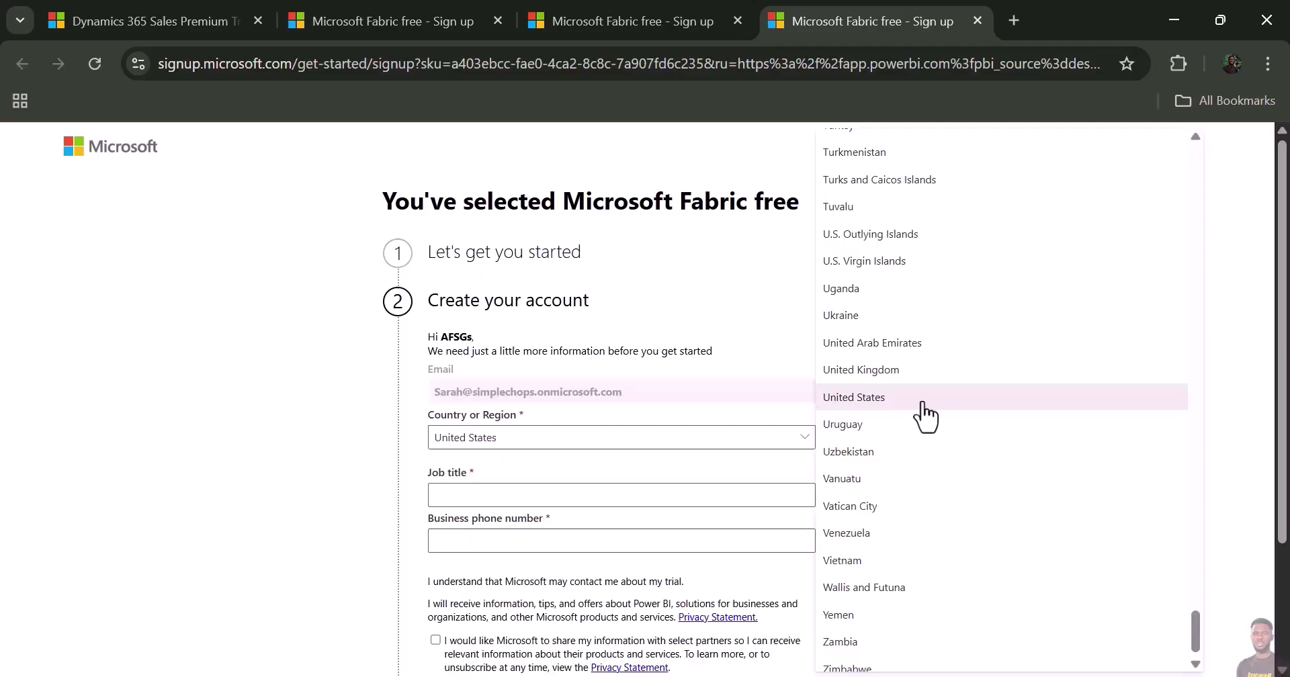
scroll(924, 410, up, 5)
scroll(925, 411, up, 15)
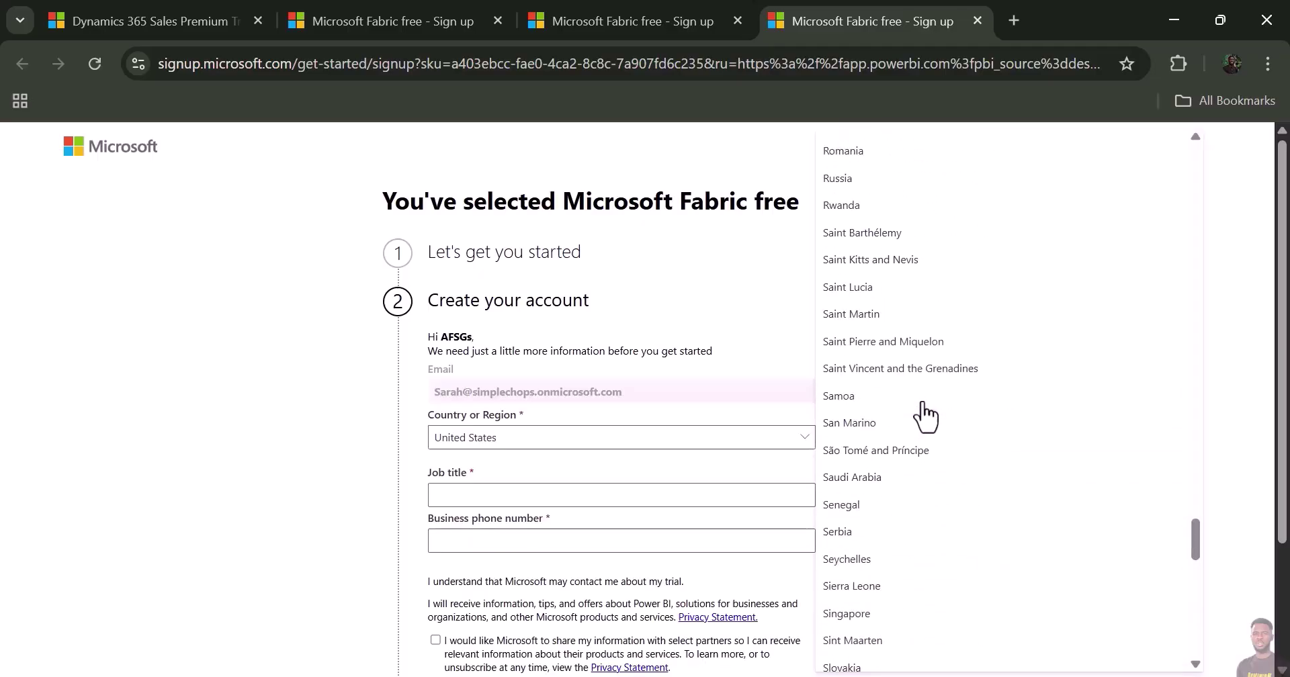
scroll(924, 411, up, 4)
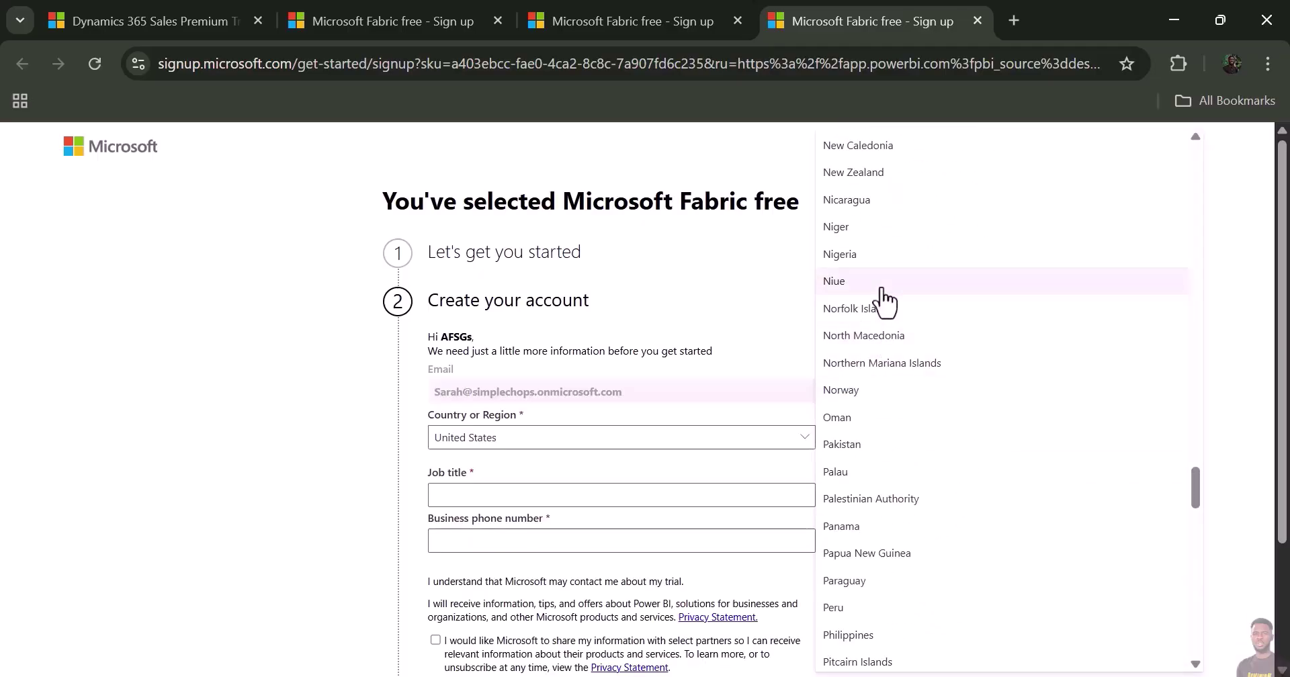
click(865, 267)
- Enter job title 'dfdhdgf' and a business phone number, and untick marketing consent
click(536, 494)
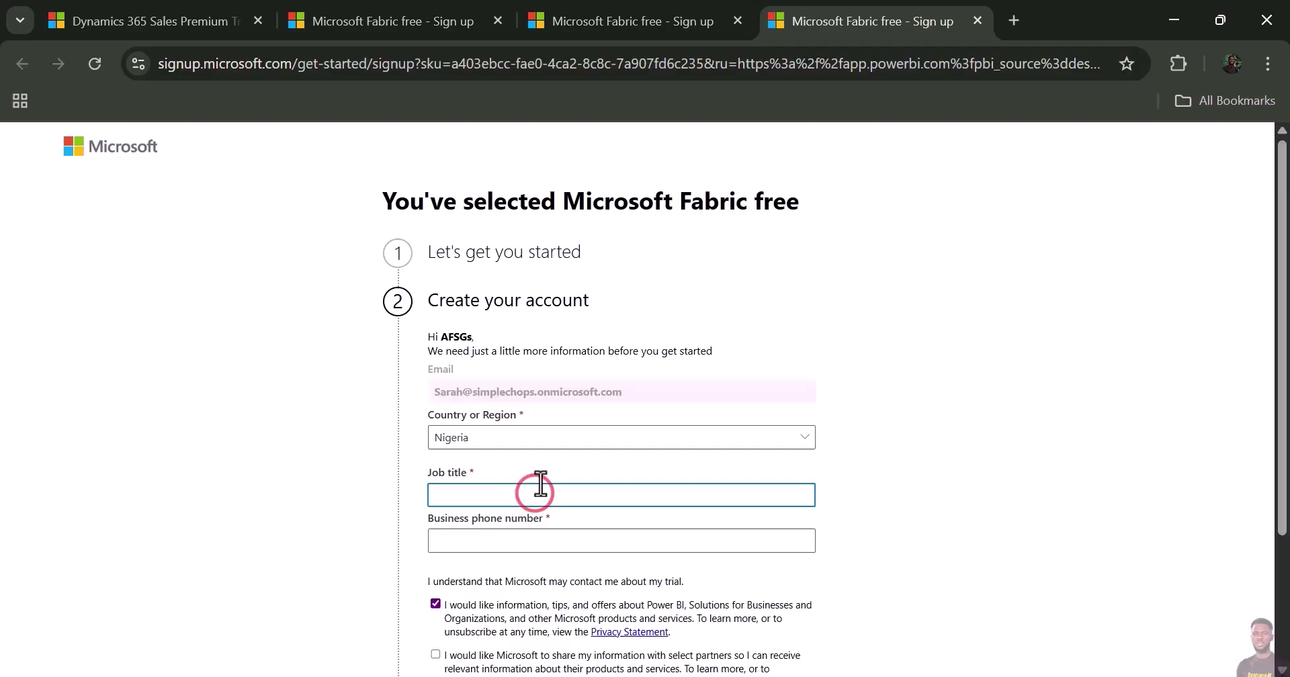
text(dfdhdgf)
click(497, 539)
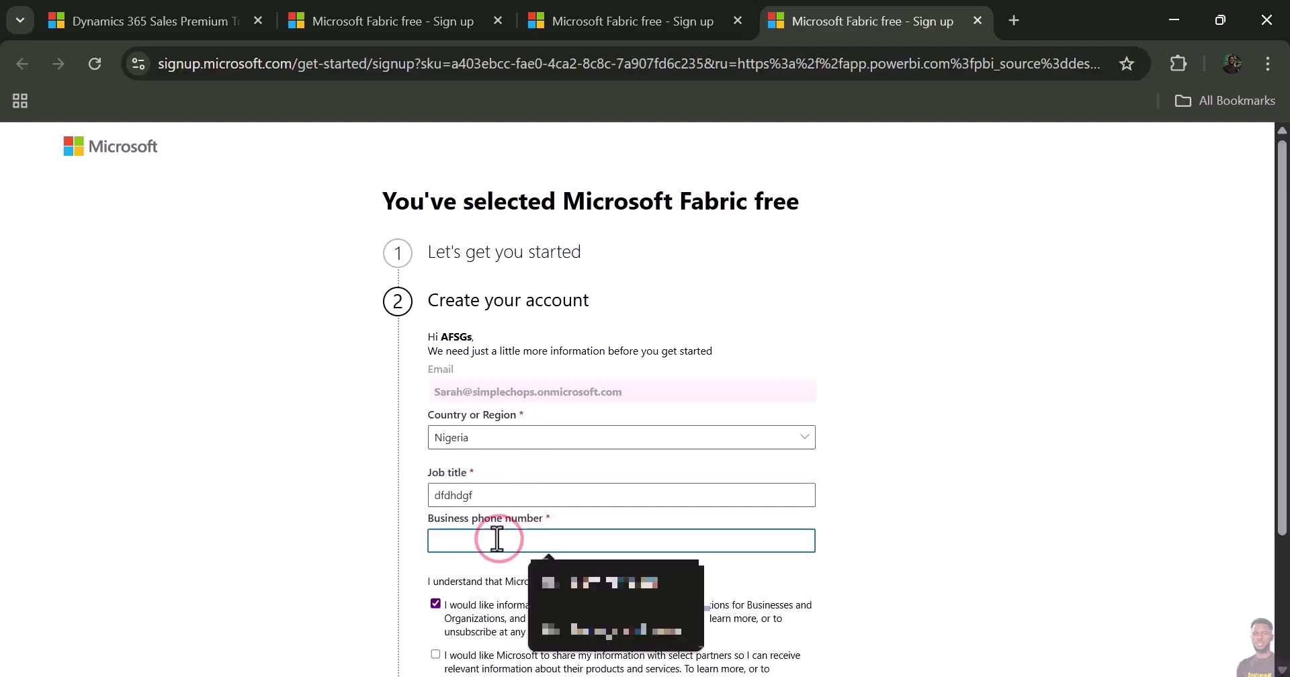
scroll(444, 493, down, 2)
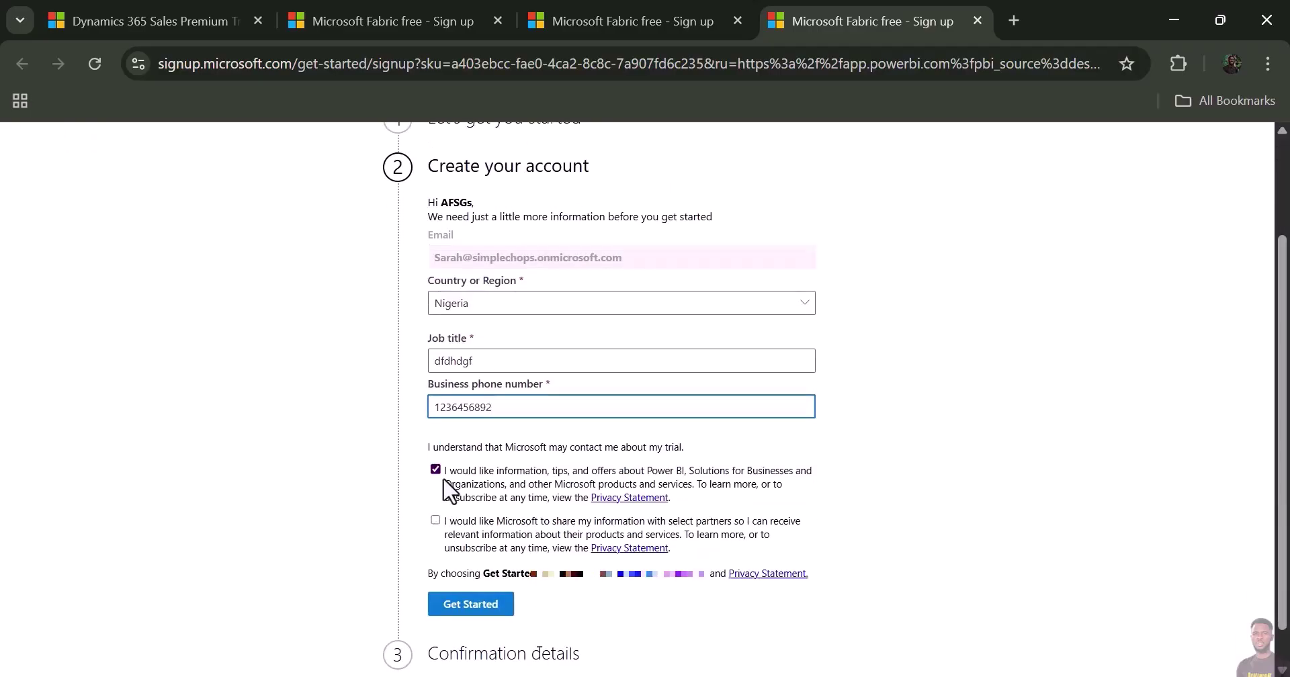
click(435, 470)
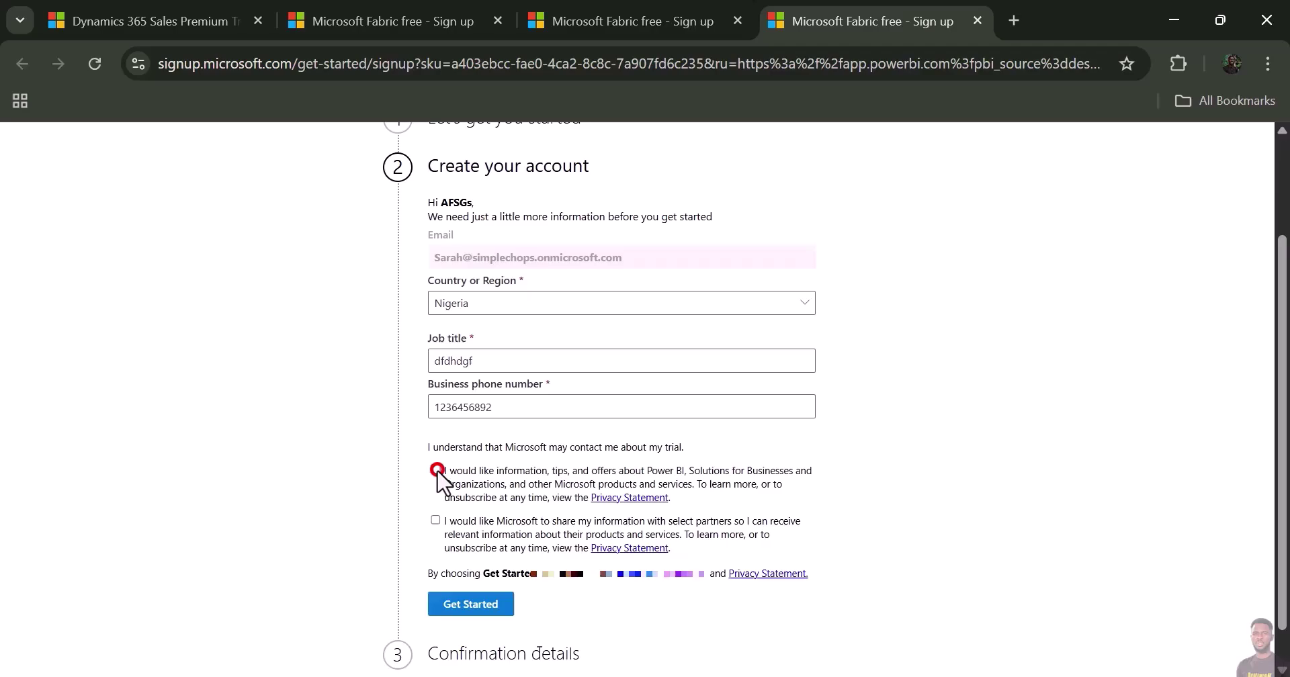
- Submit the account details and get started from the confirmation page
click(460, 607)
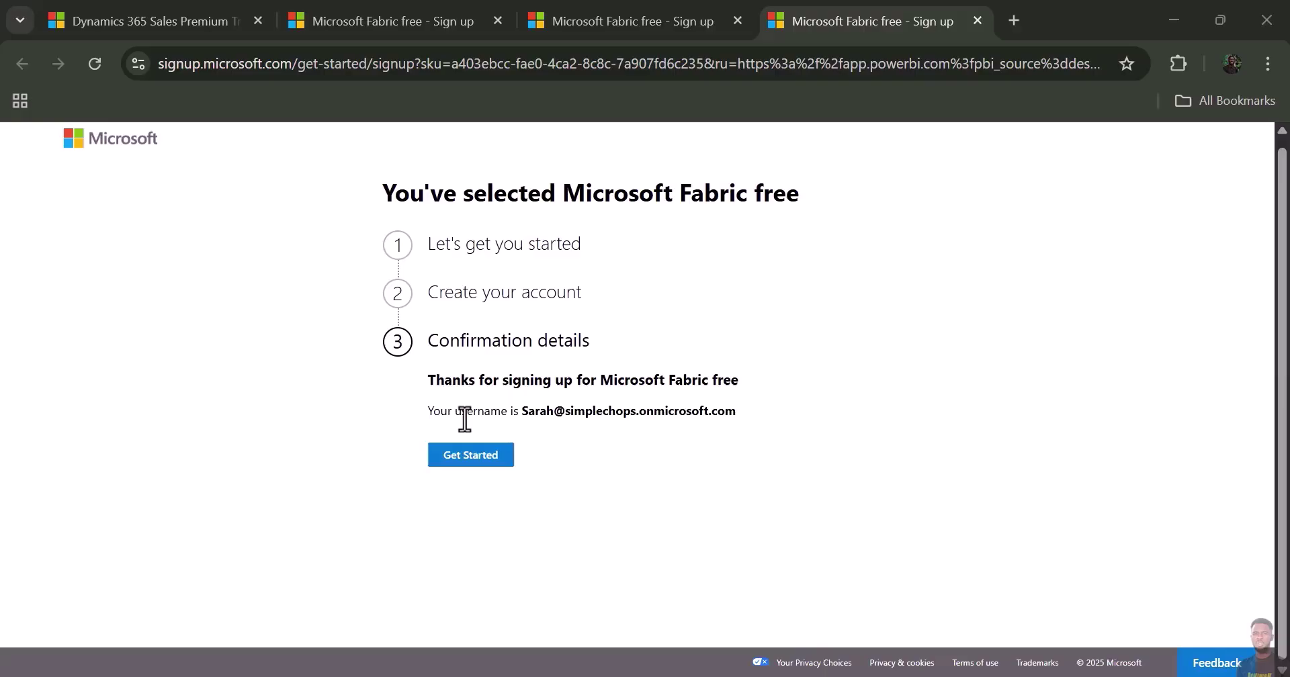
drag(523, 410, 742, 398)
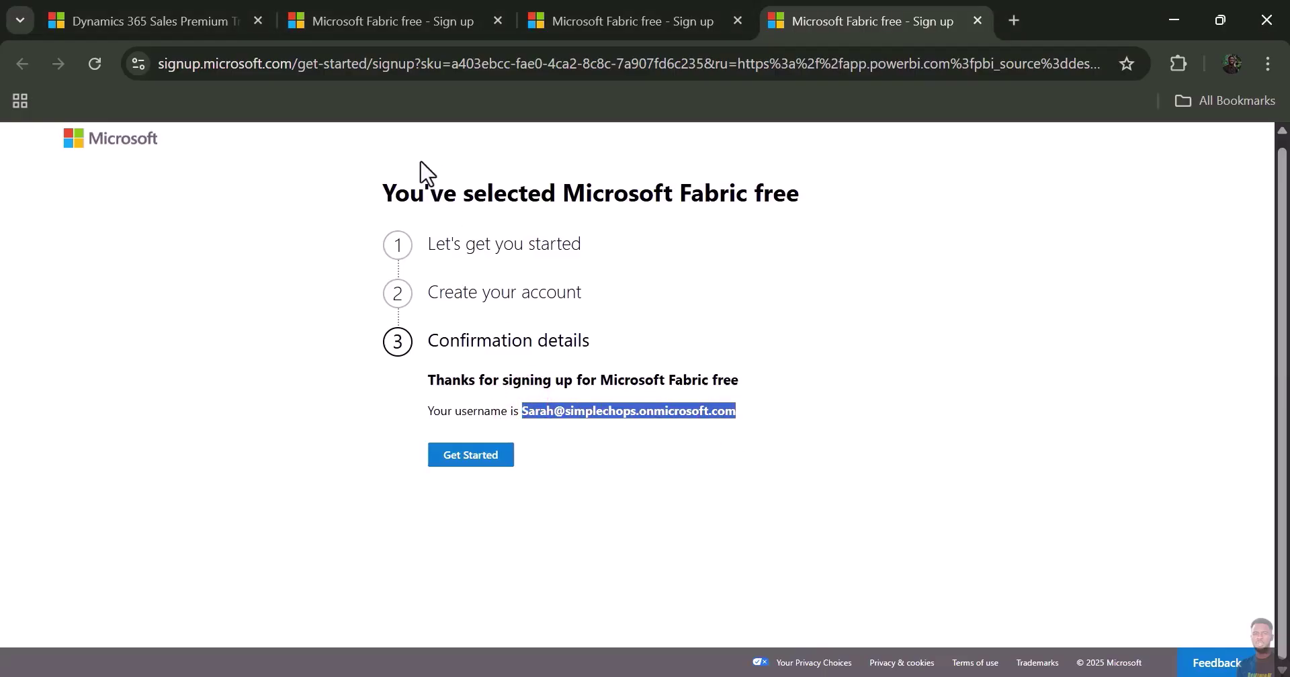
click(447, 415)
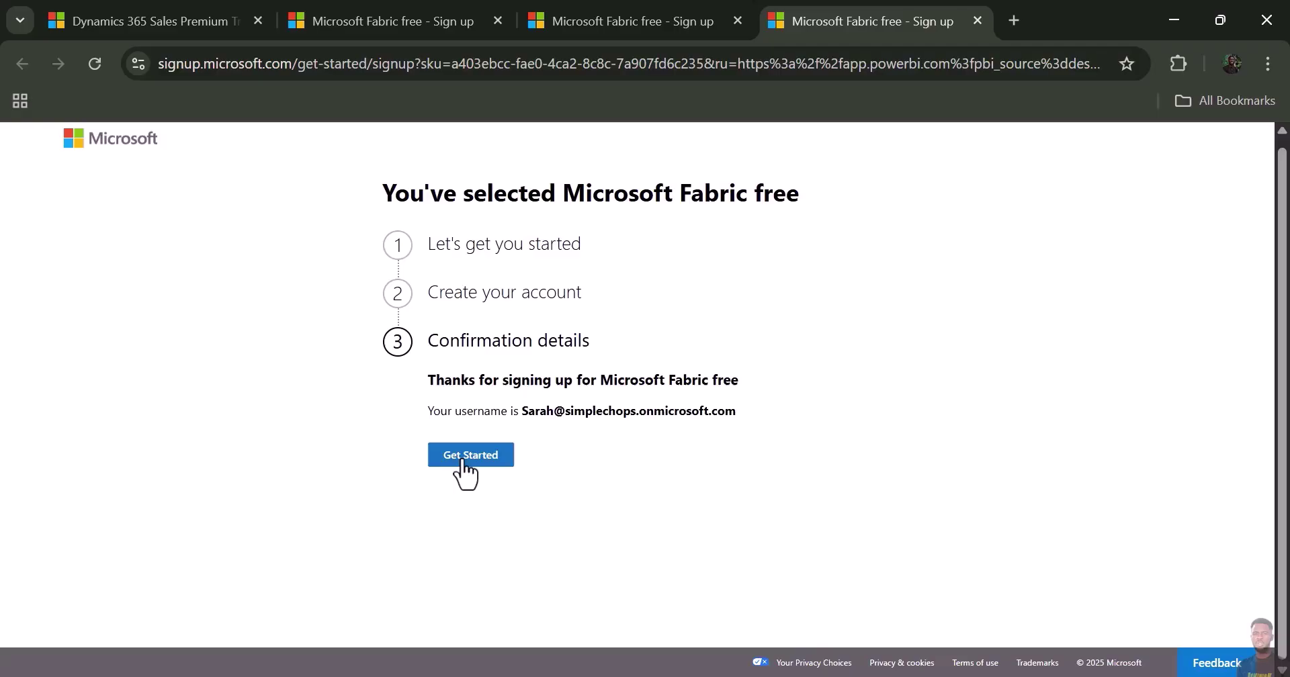
click(463, 457)
- Pick the new work account and continue to the Power BI home page
click(423, 164)
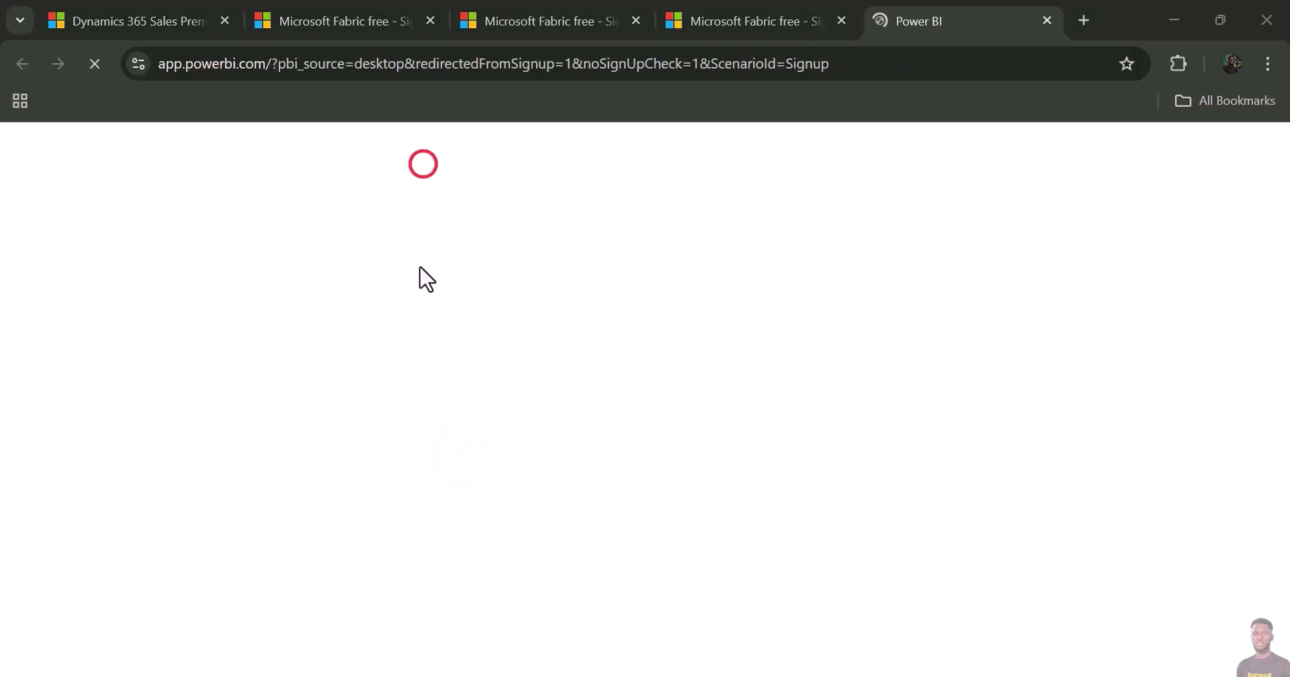
click(404, 266)
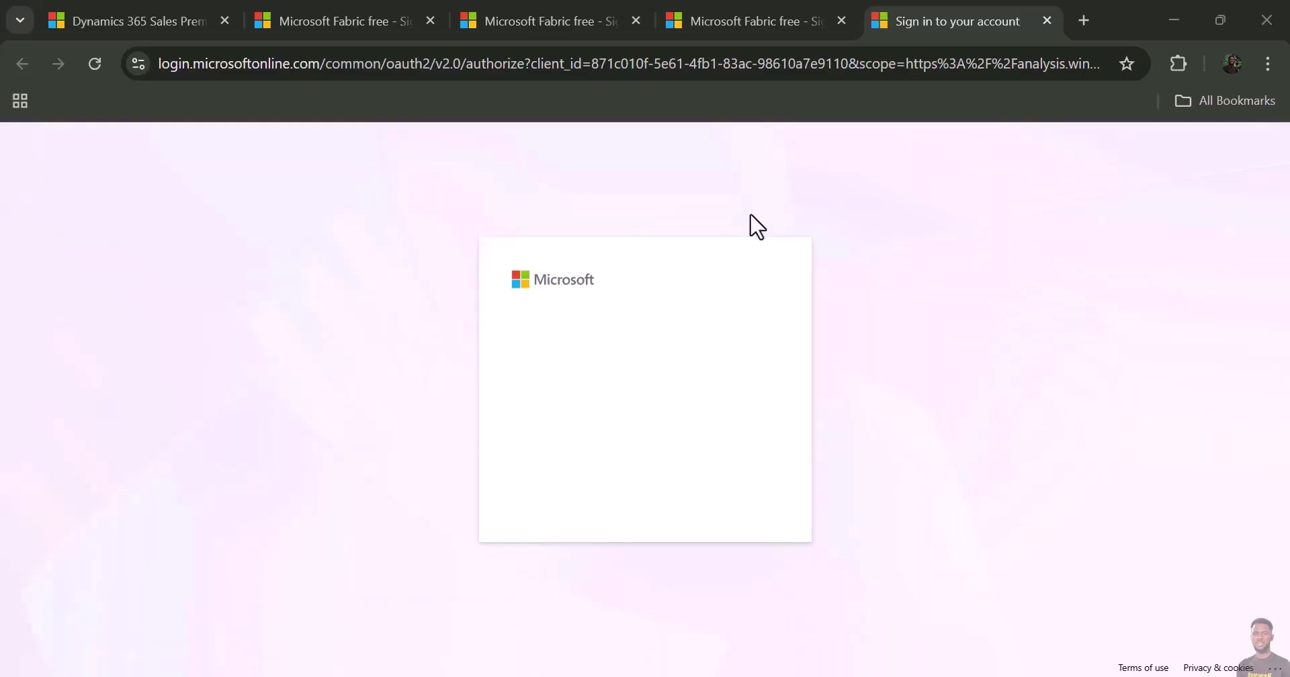
click(774, 217)
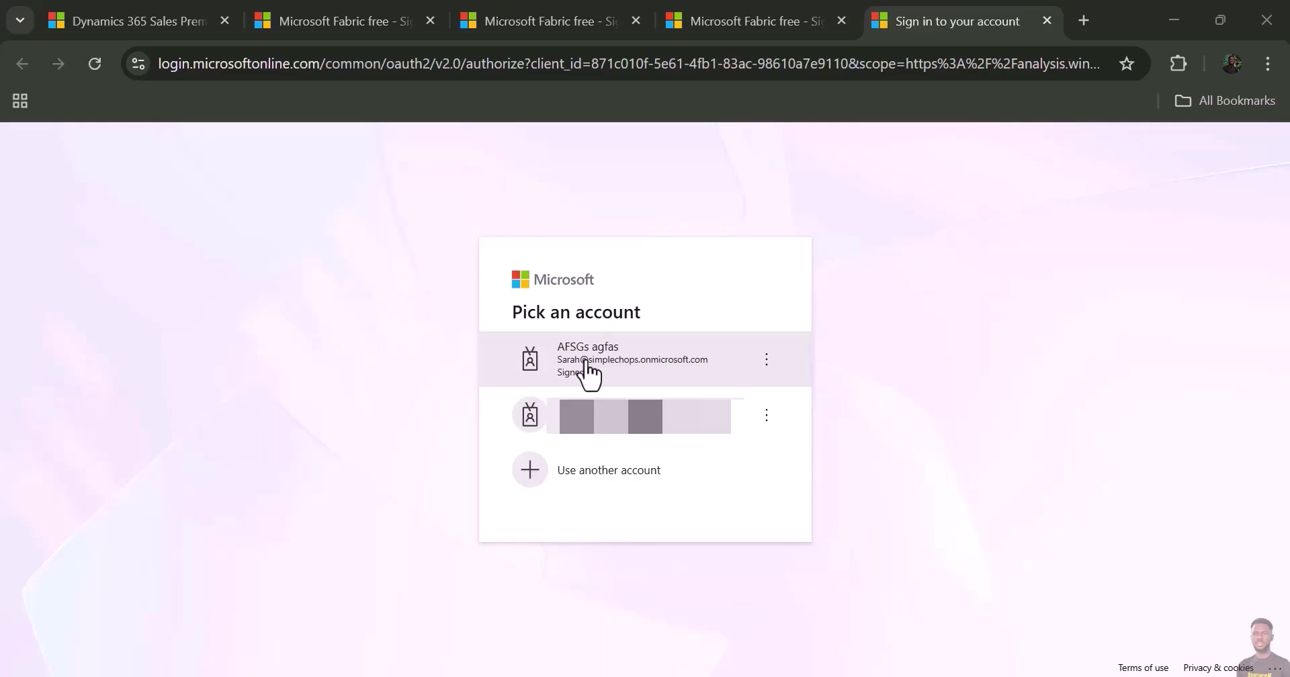
click(631, 361)
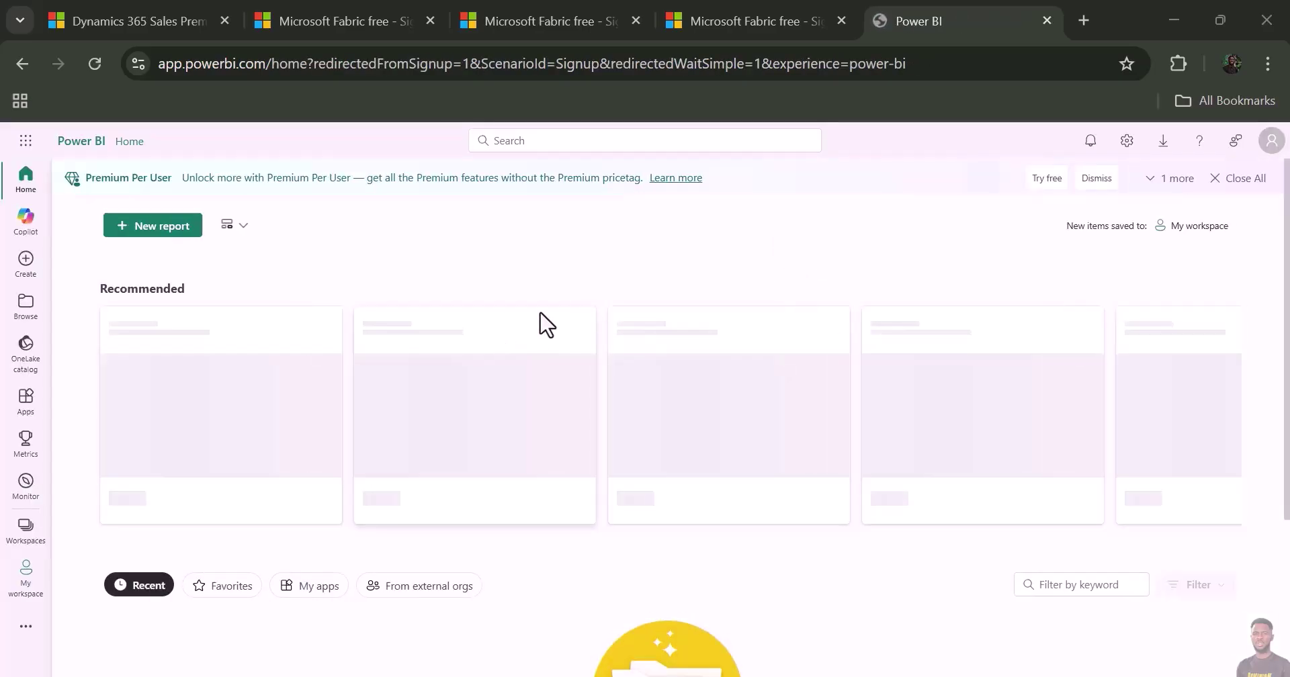
click(434, 251)
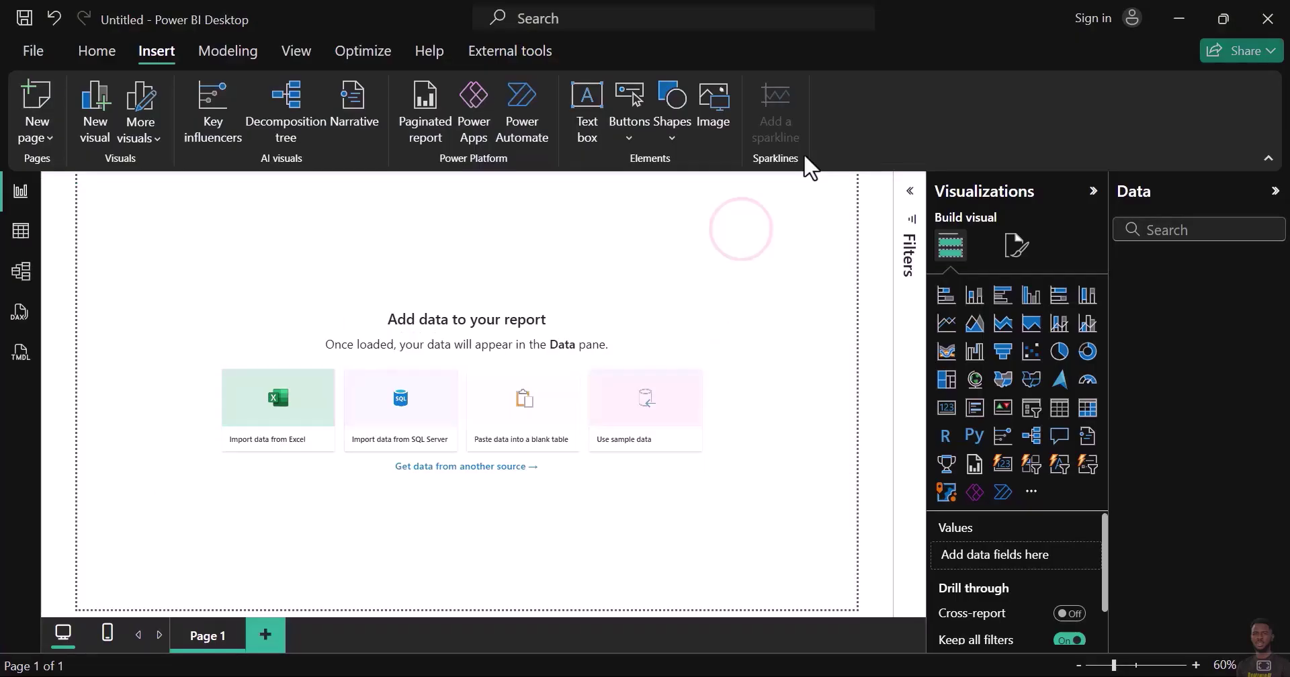
- Begin Power BI Desktop sign-in by pasting the work account's e-mail and continuing
click(1095, 20)
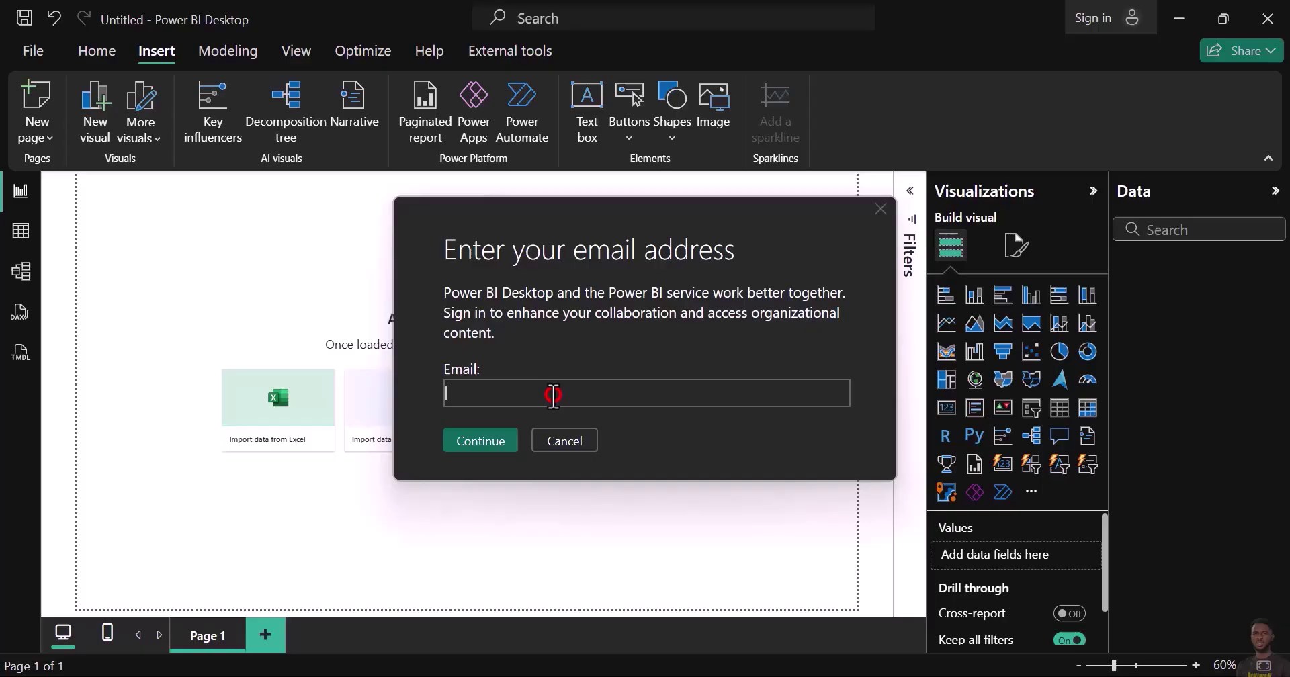
key(ctrl+v)
click(487, 443)
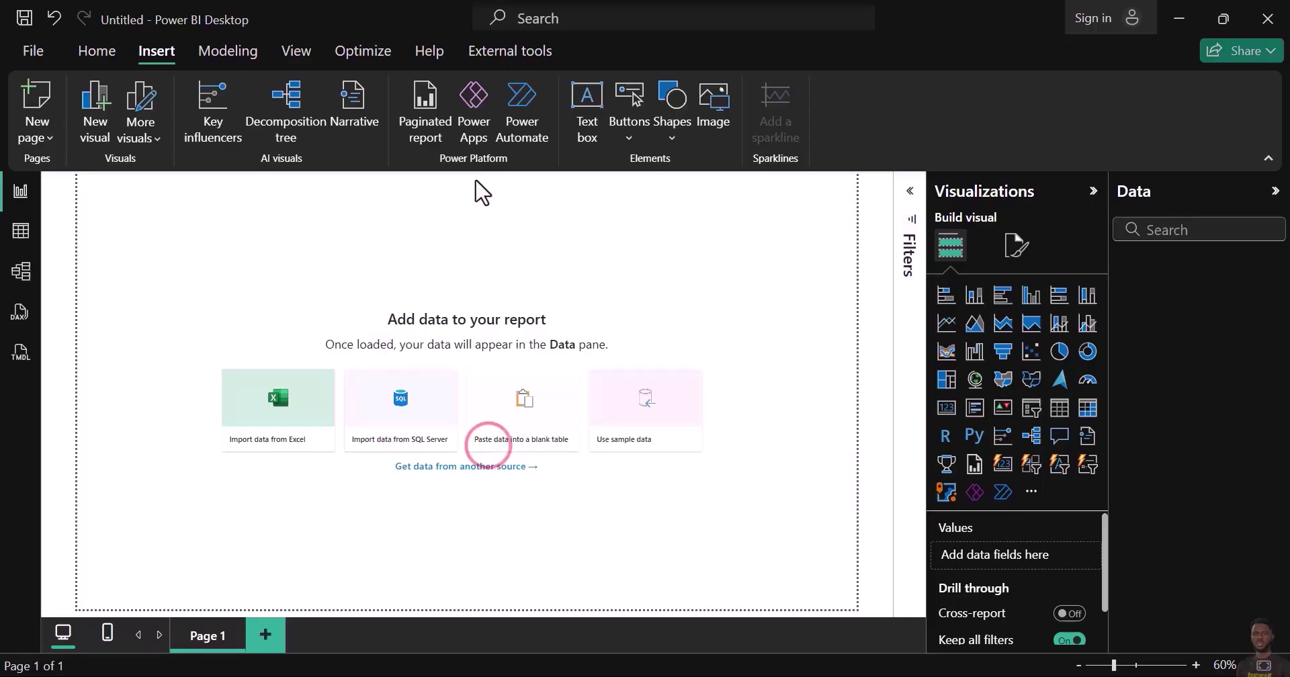
click(705, 220)
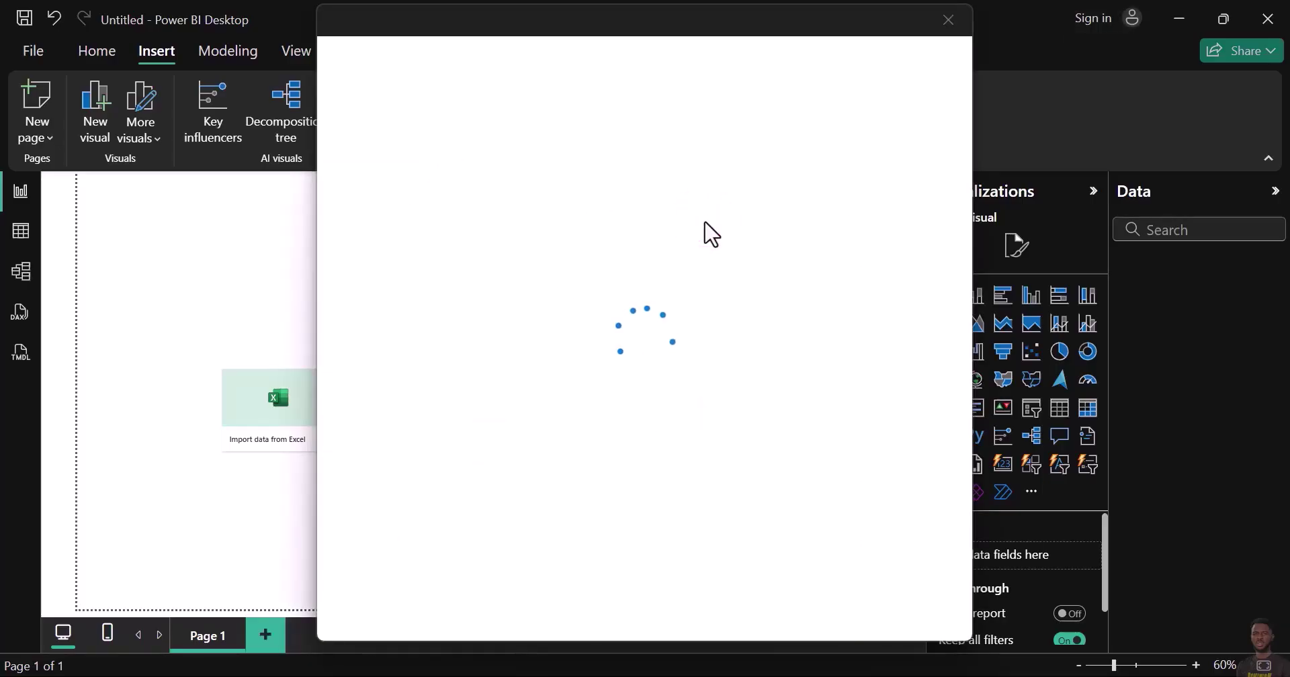
click(704, 224)
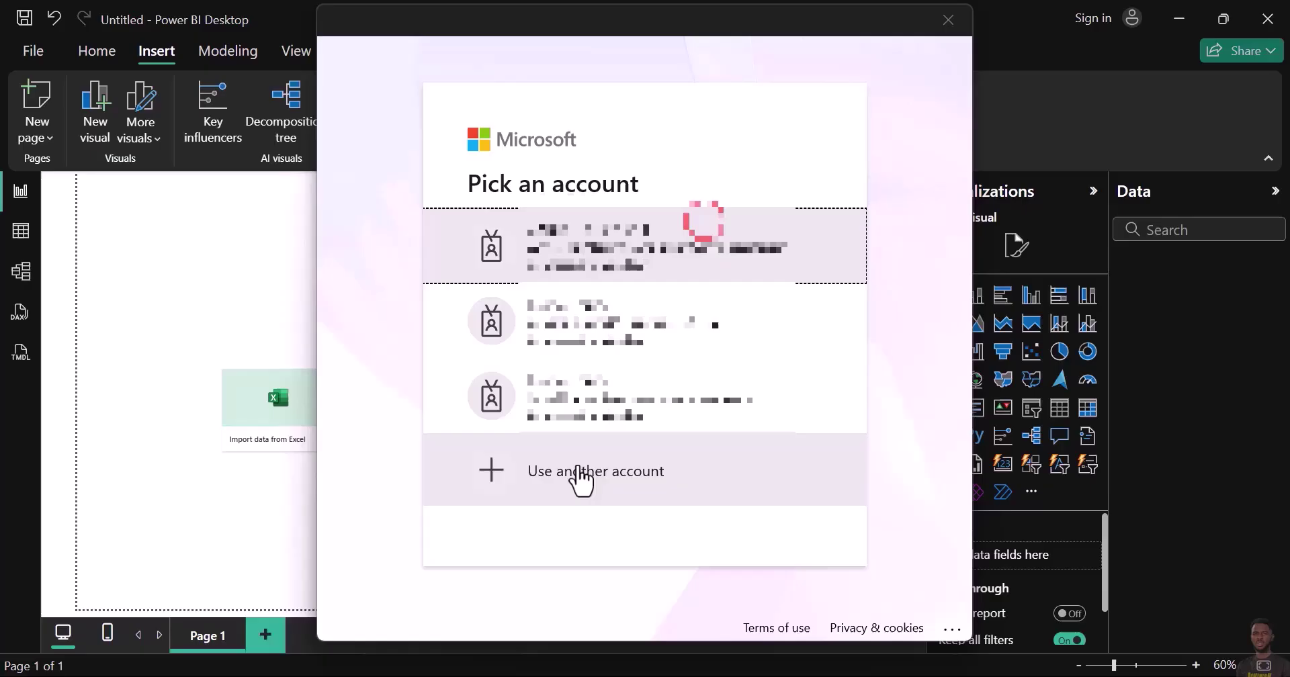
- Use another account, entering the new onmicrosoft e-mail and its password to sign in
click(652, 471)
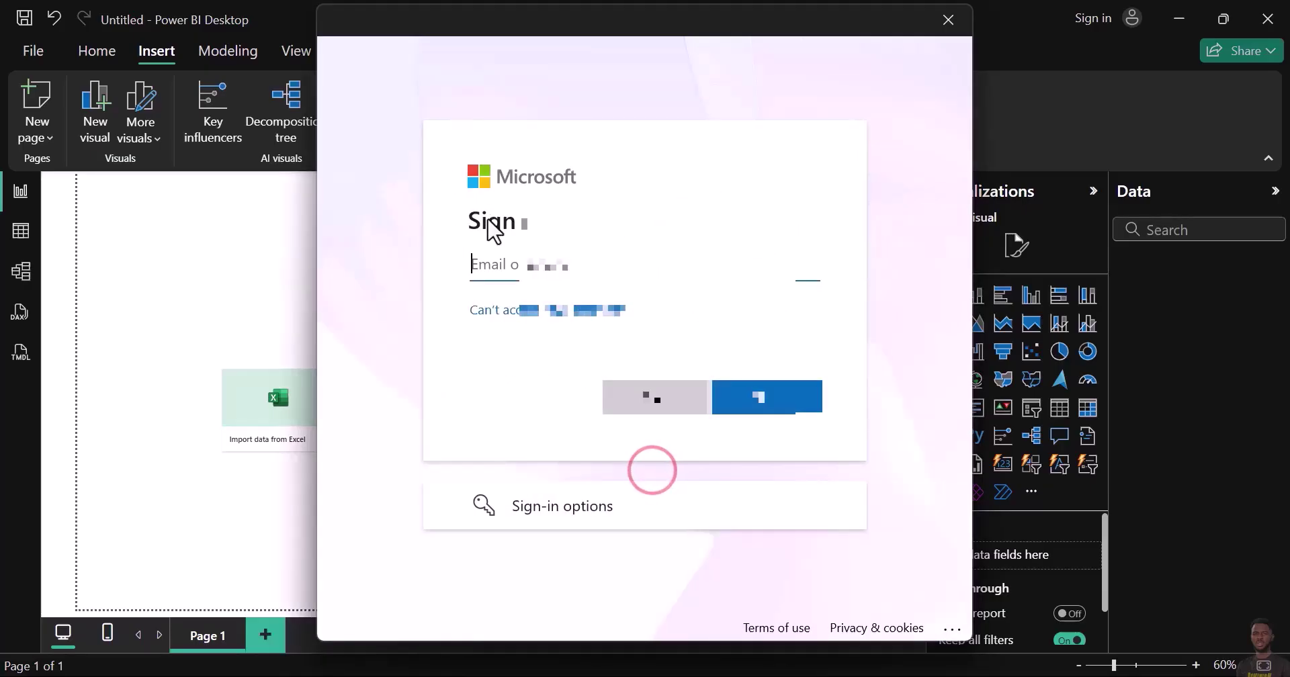
click(446, 201)
click(576, 263)
key(ctrl+v)
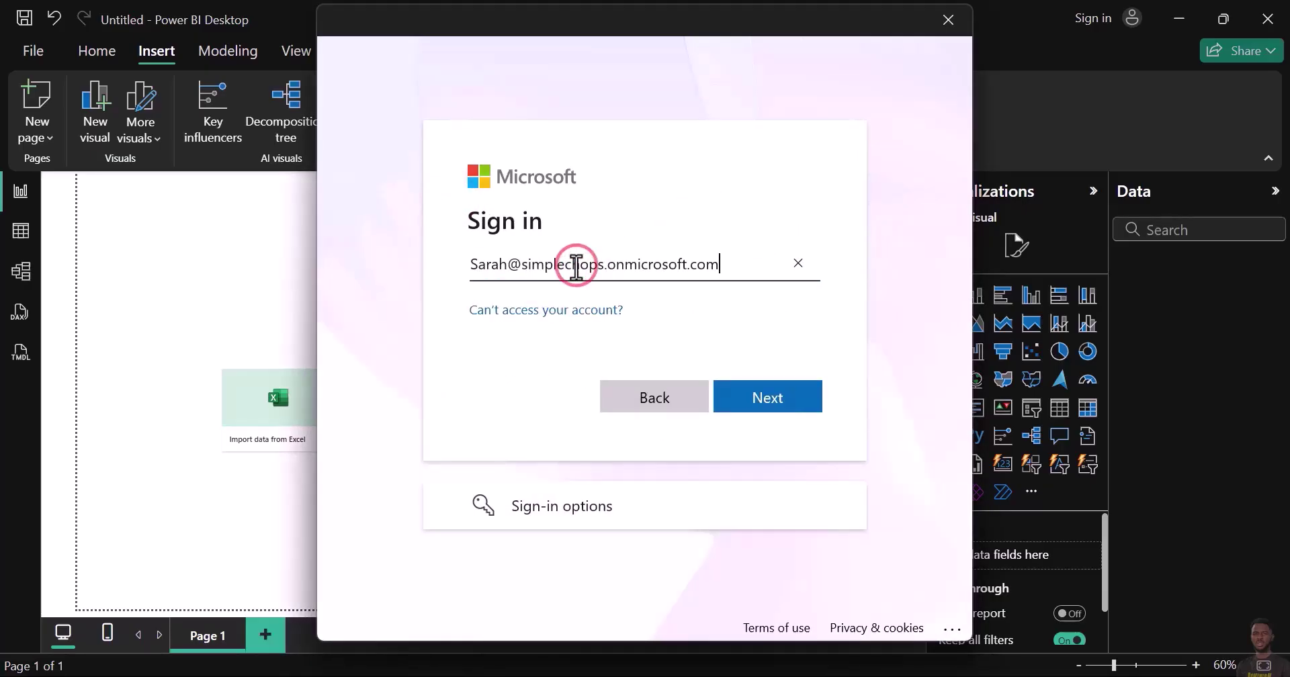
click(768, 389)
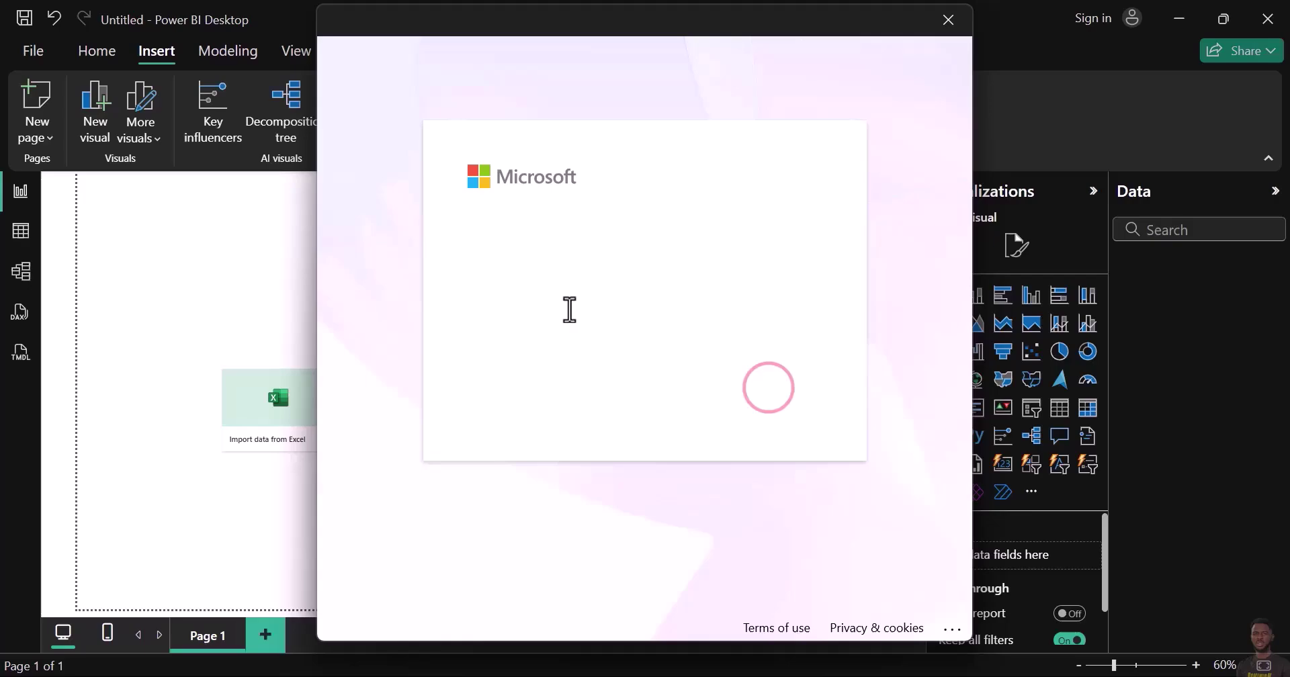
click(568, 335)
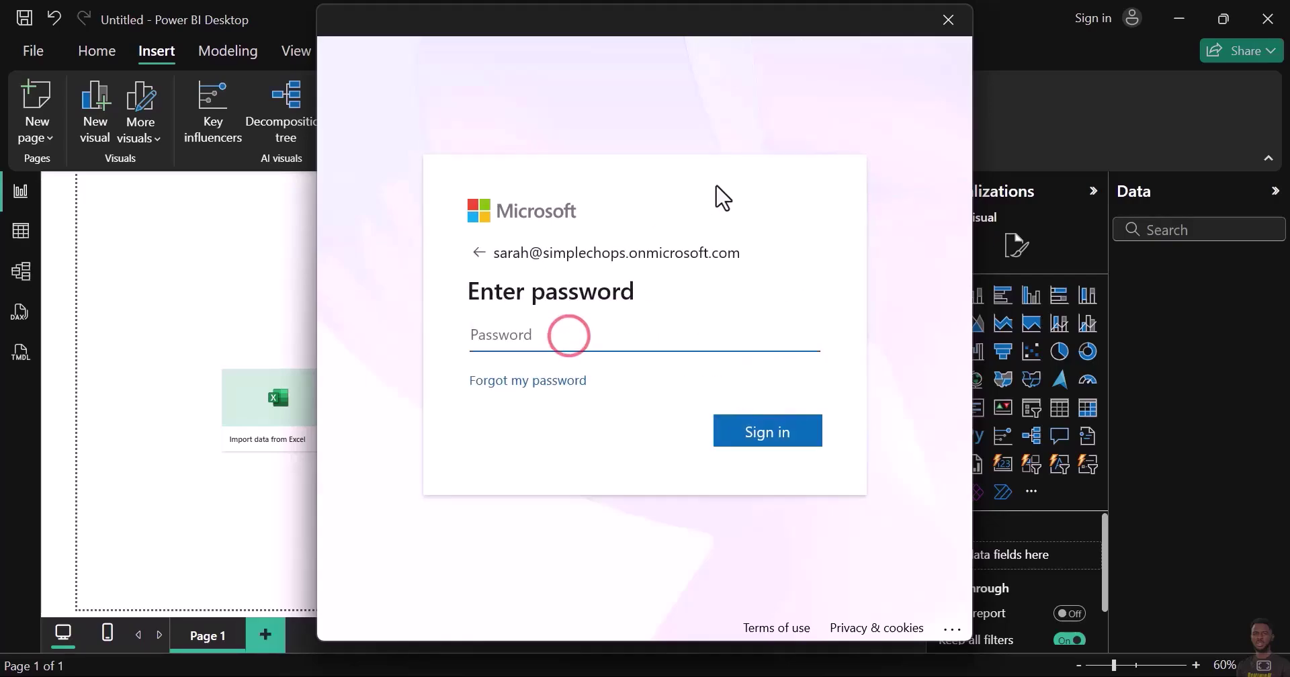
key(ctrl+v)
click(739, 188)
click(771, 433)
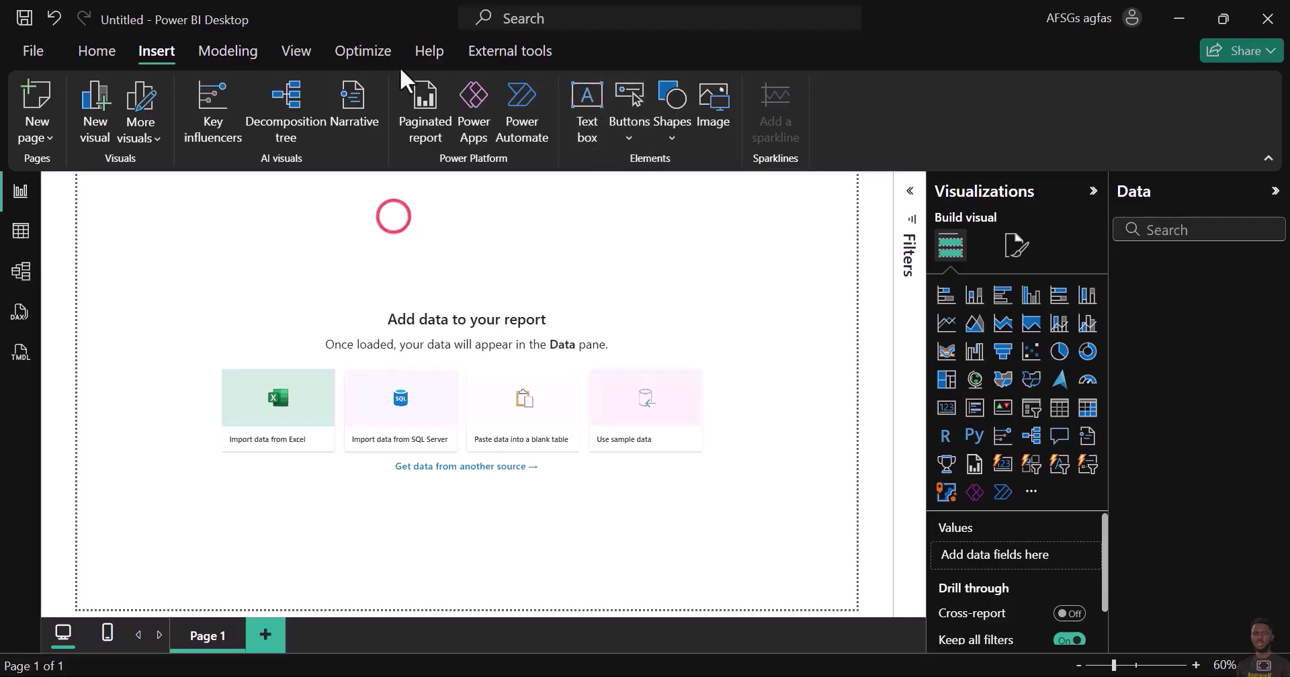
click(575, 119)
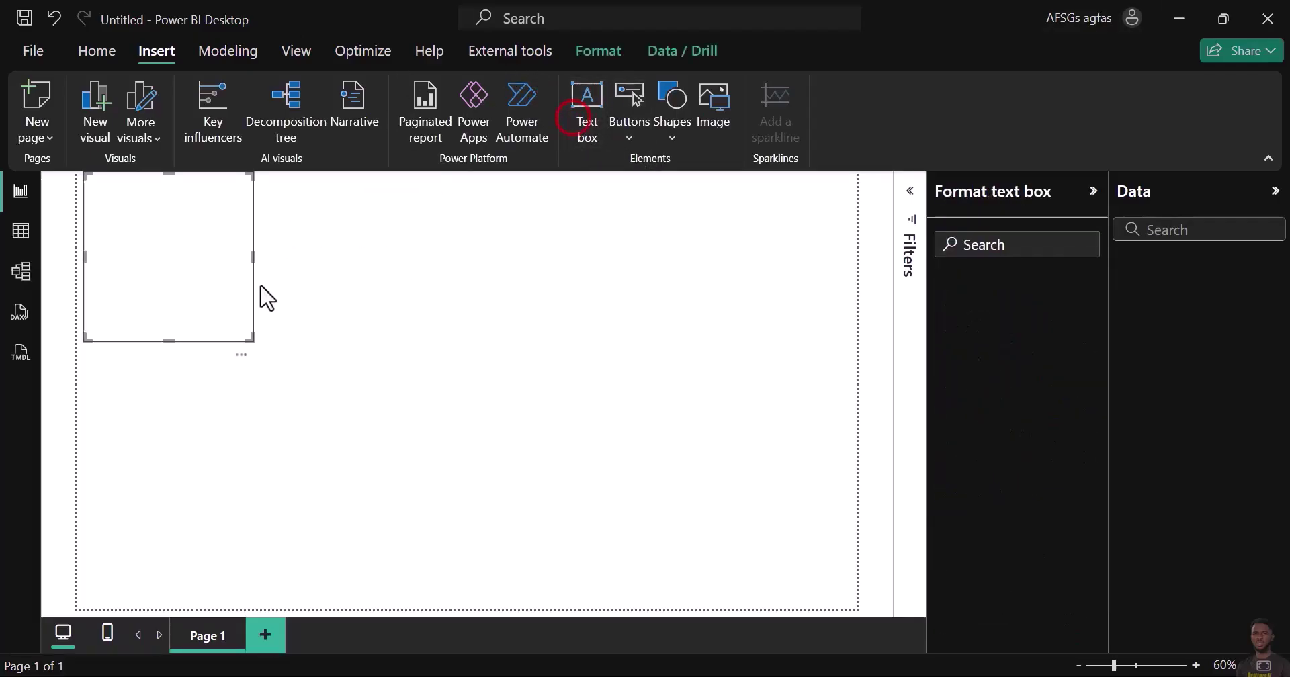
click(375, 320)
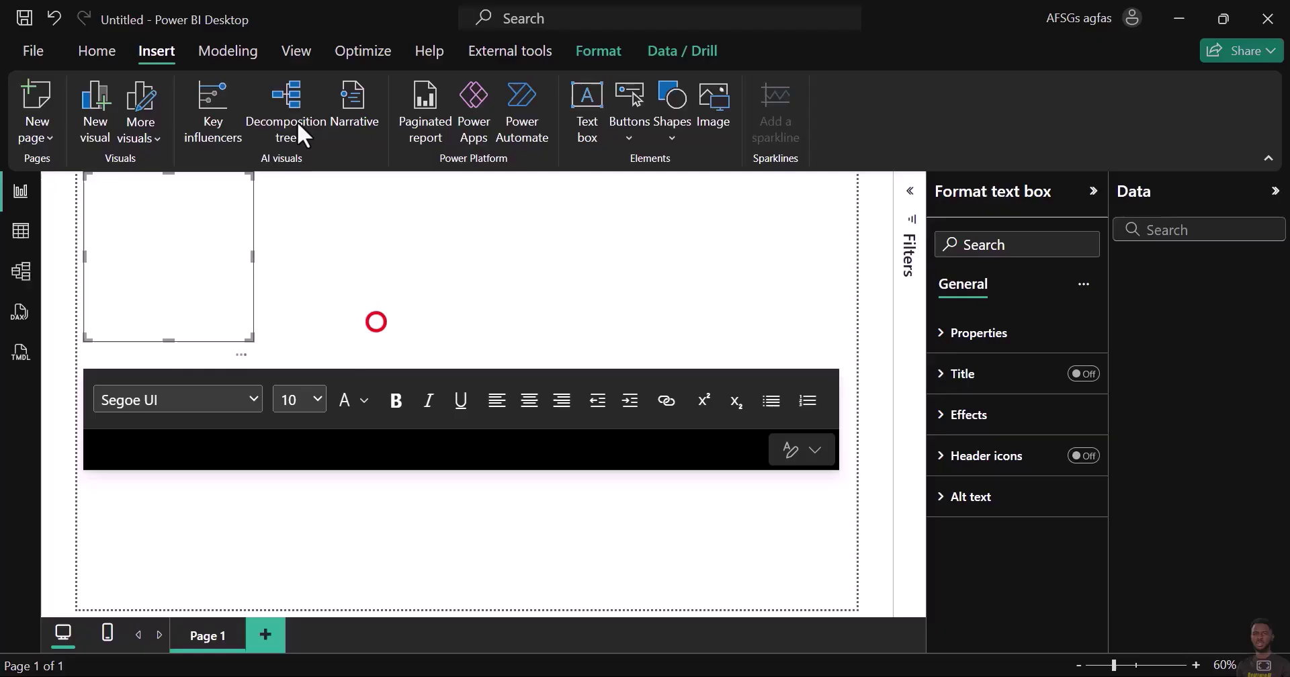